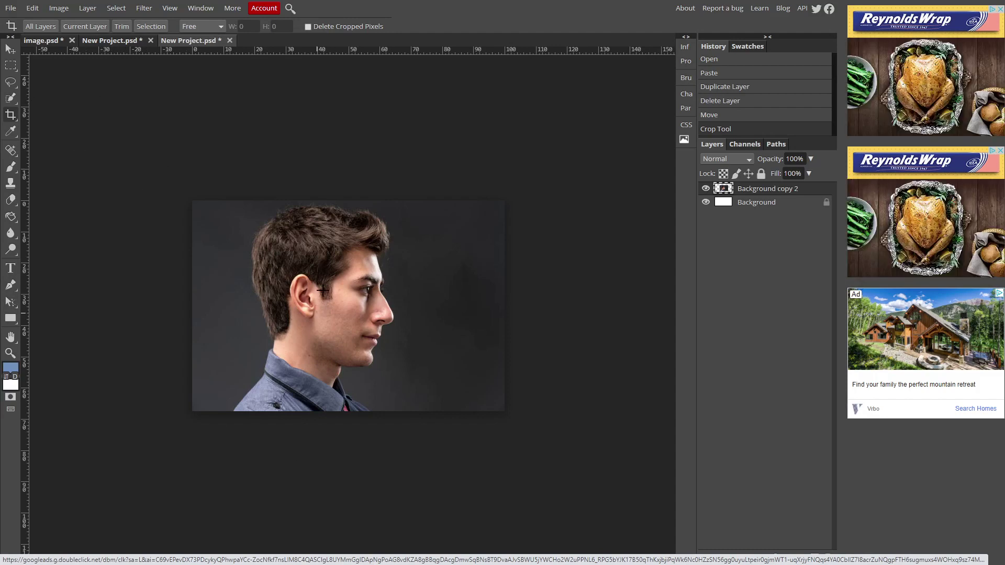
Compare the finished example, the starry landscape and the man's portrait documents
left_click(36, 41)
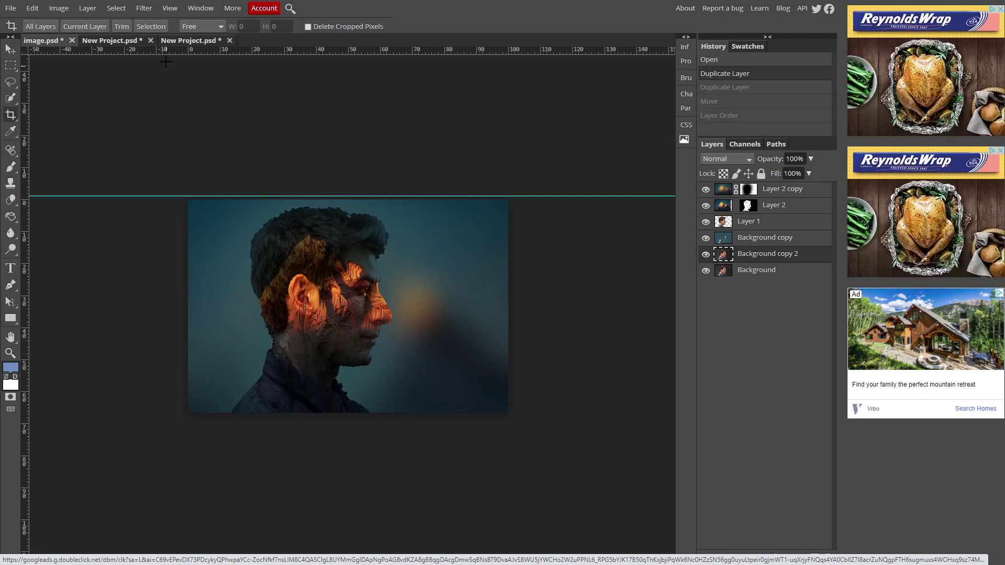
left_click(164, 40)
left_click(141, 40)
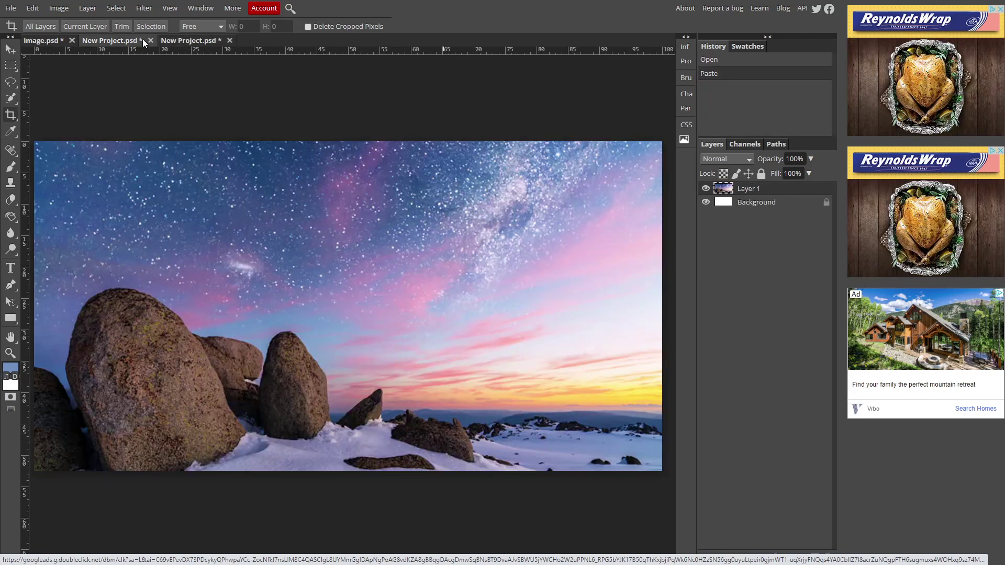
left_click(189, 40)
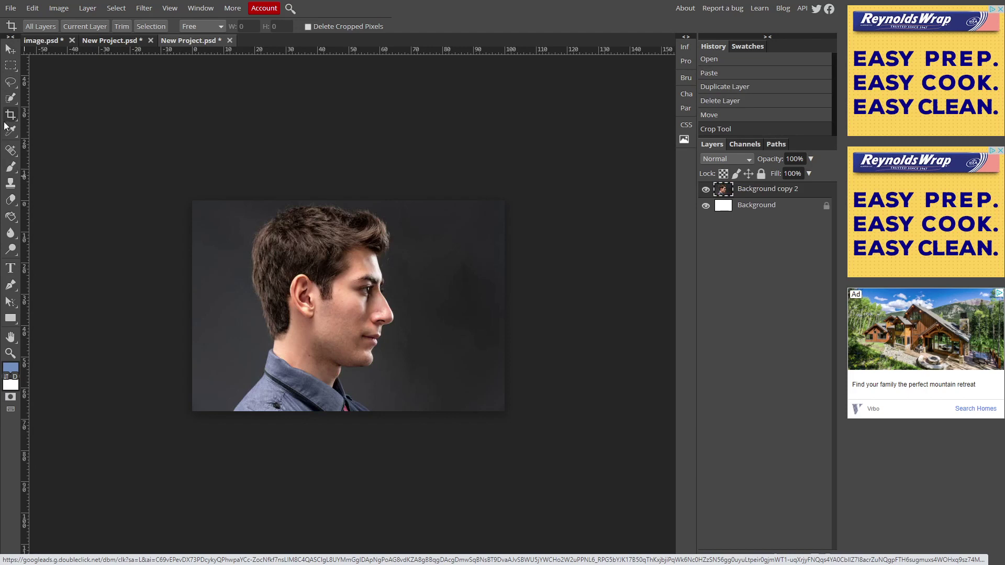
Quick-select the man's head, neck and shirt and copy them to a new layer with Ctrl+J
left_click(11, 103)
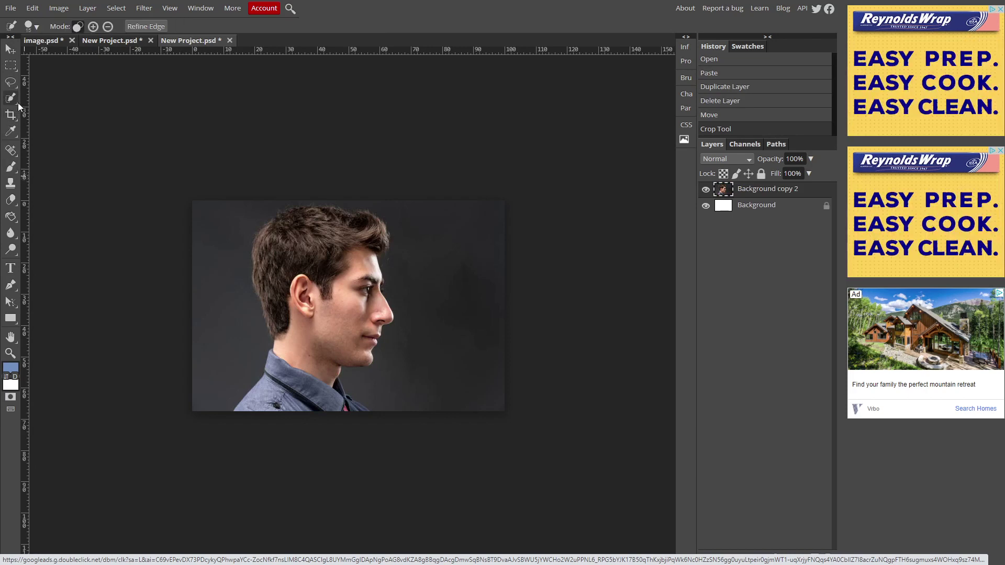
right_click(11, 98)
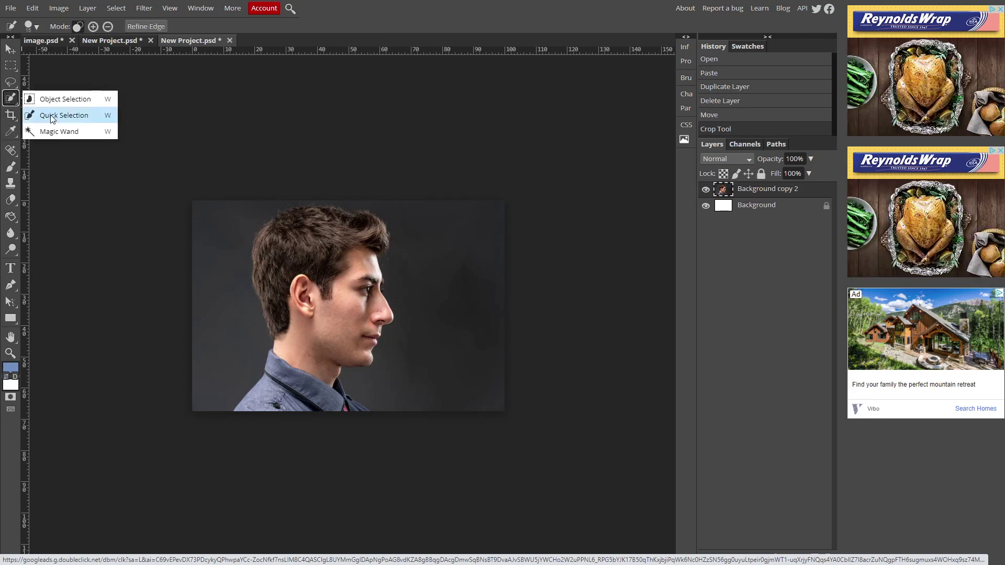
left_click(55, 116)
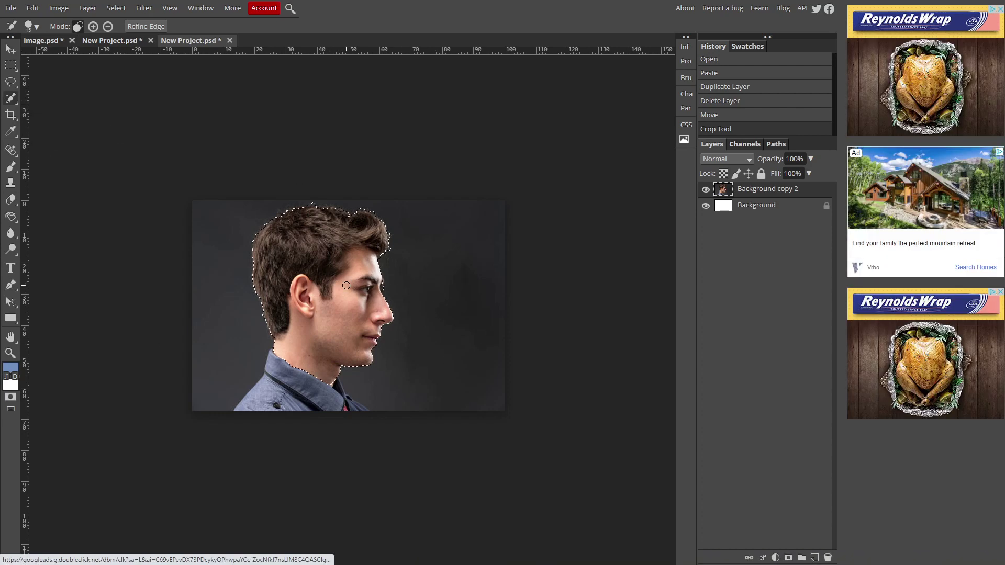
left_click(342, 285)
left_click(301, 386)
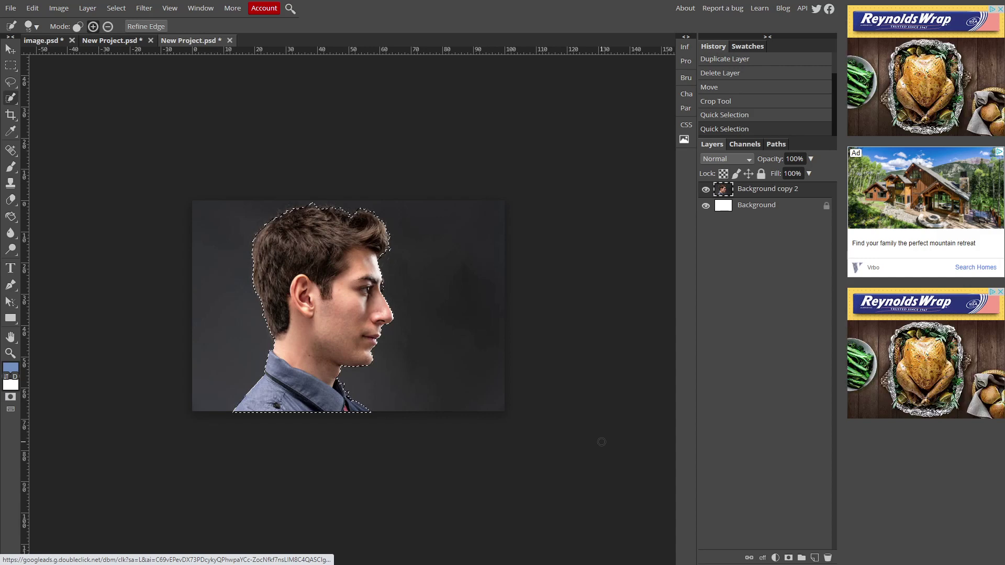
key("ctrl+j")
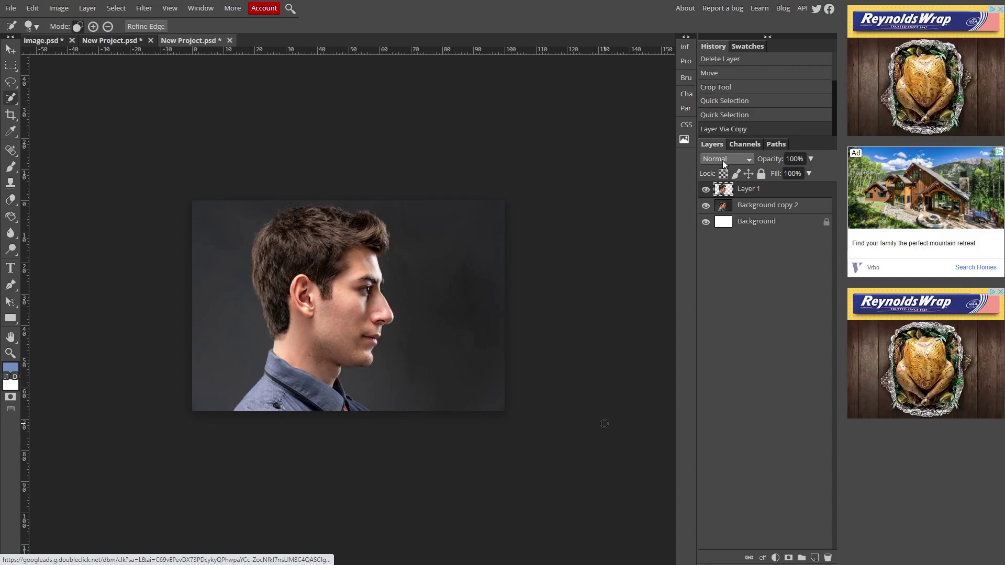
Hide Background copy 2 so the cut-out man sits on white, undoing trial eraser strokes
left_click(705, 206)
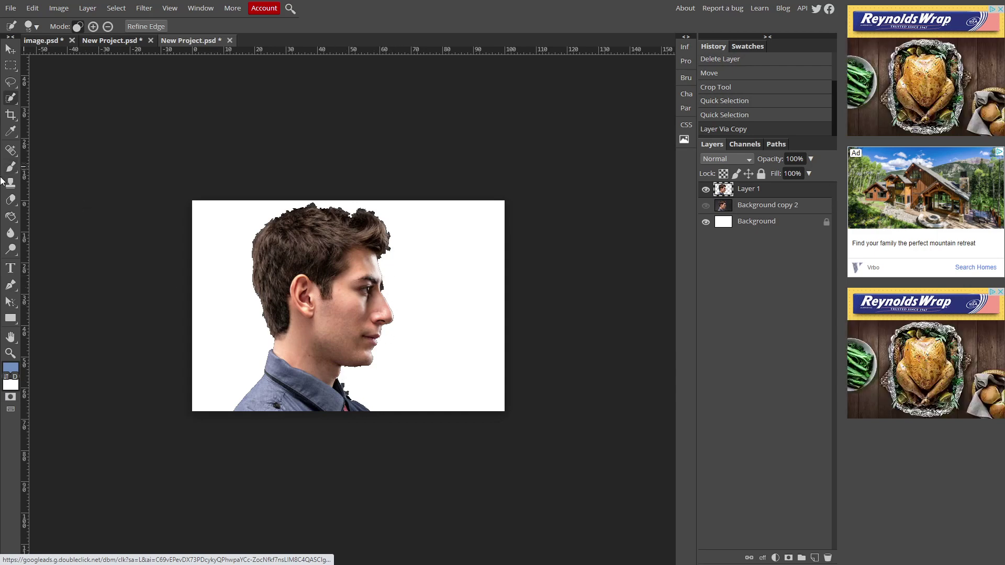
left_click(11, 200)
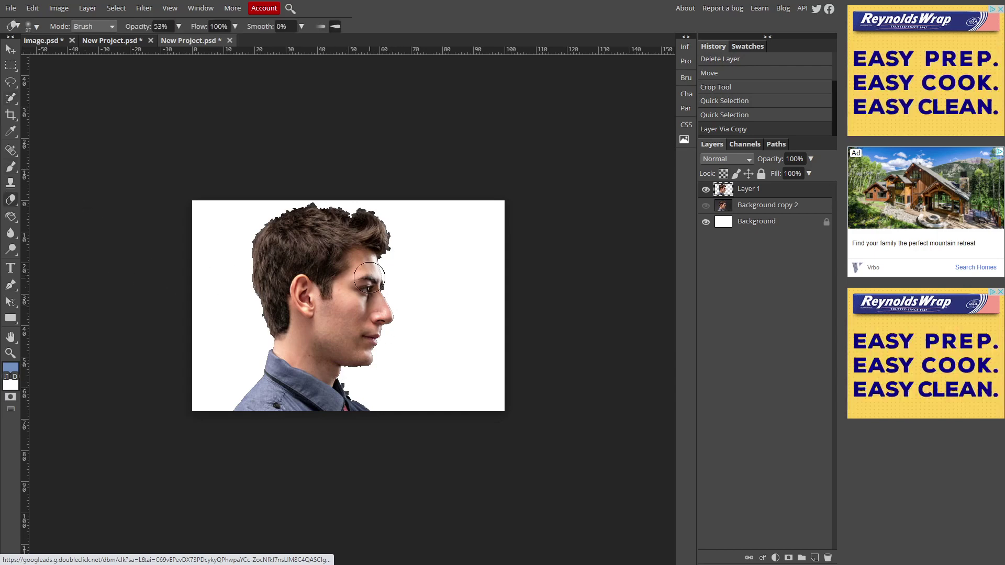
left_click(399, 285)
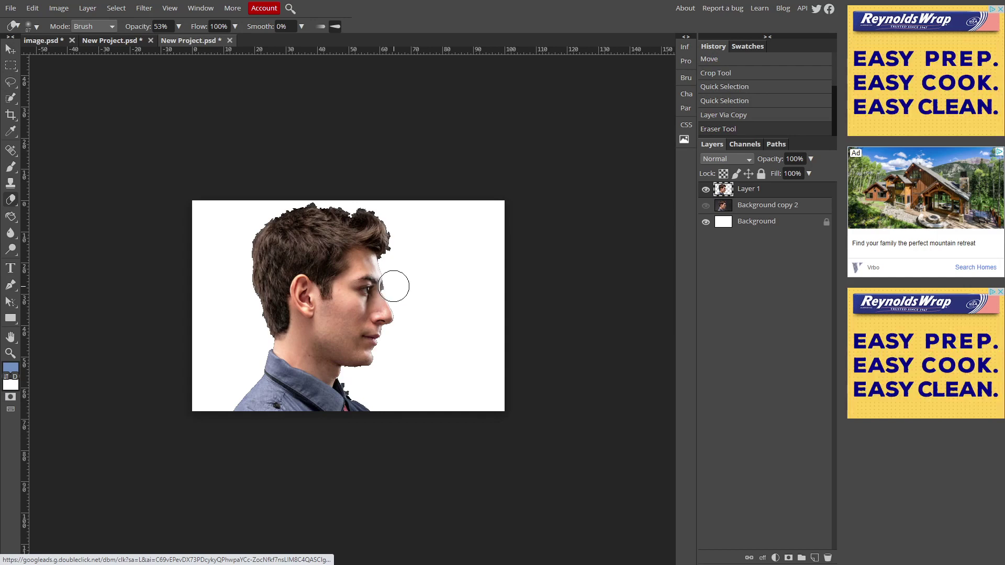
left_click(395, 286)
left_click(399, 286)
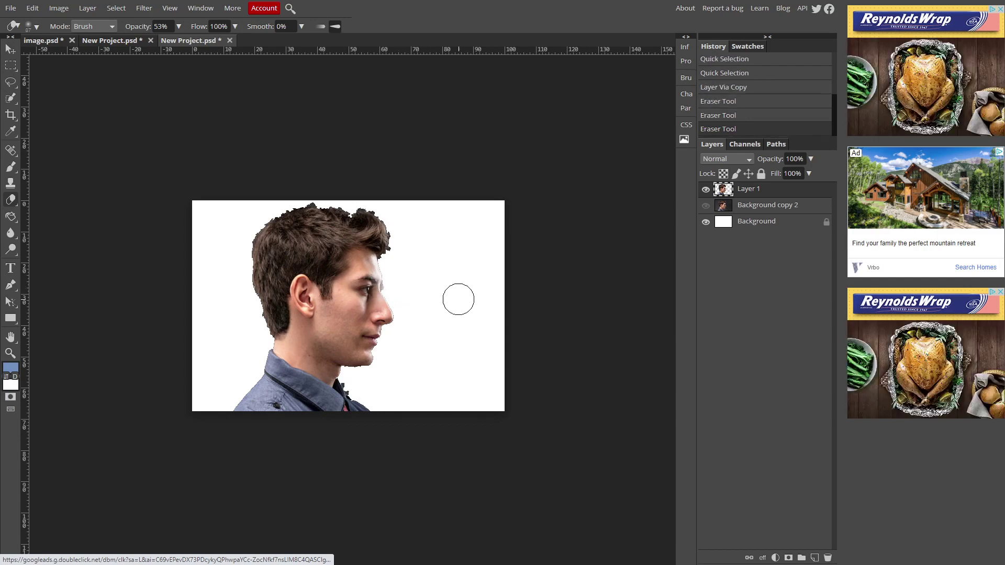
key("ctrl+z")
key("ctrl+z")
key("ctrl+z")
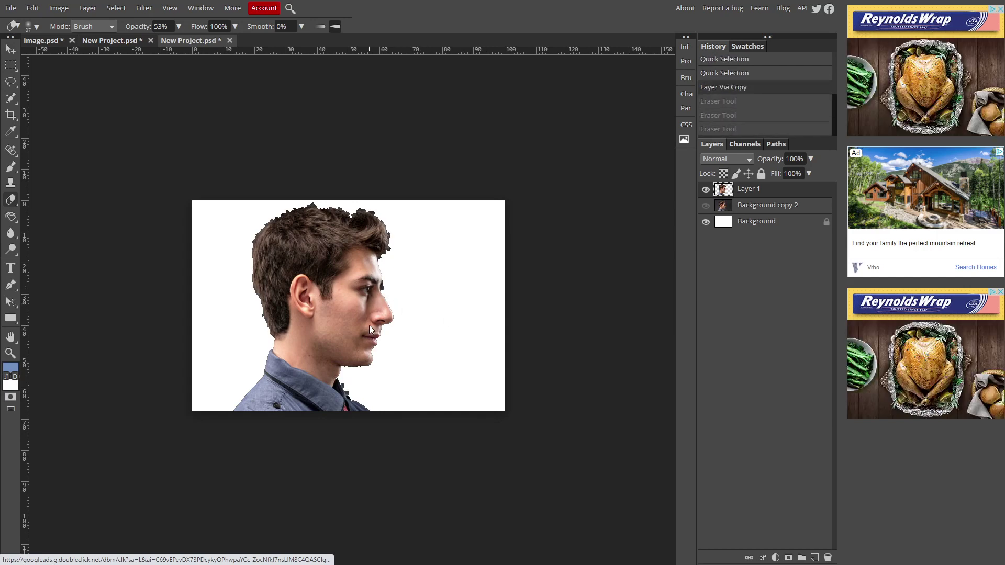
Set the Eraser to 100% opacity and size 15, and erase dark pixels around the eye and brow
scroll(338, 290, "up", 5)
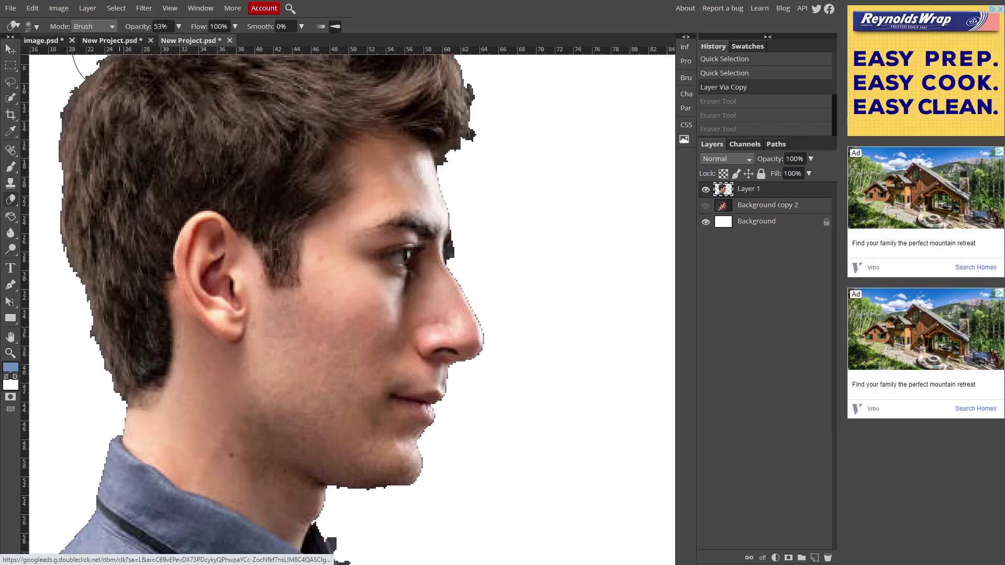
left_click(179, 26)
left_click_drag(158, 42, 182, 42)
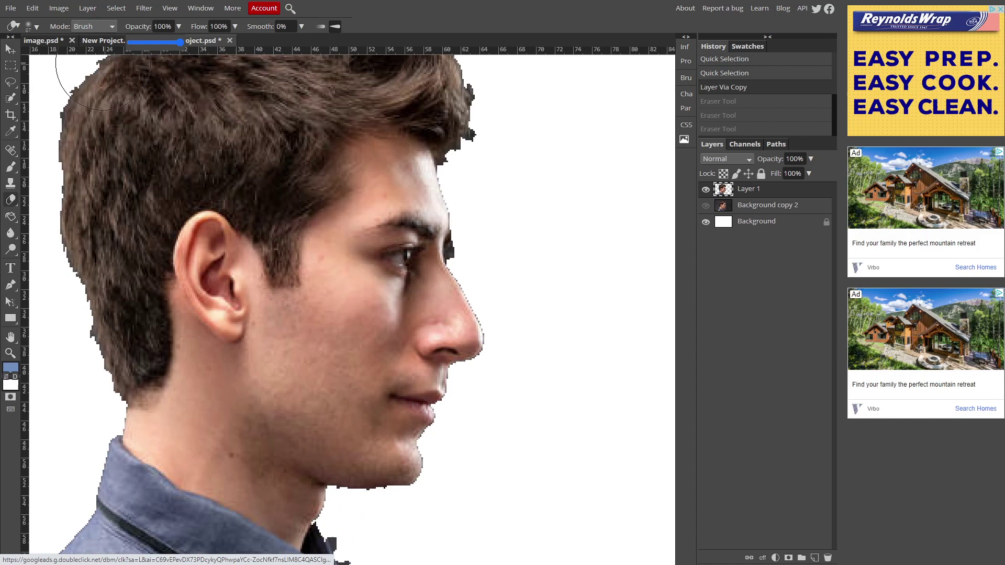
mouse_move(524, 275)
left_mouse_down()
mouse_move(507, 247)
mouse_move(530, 243)
left_mouse_up()
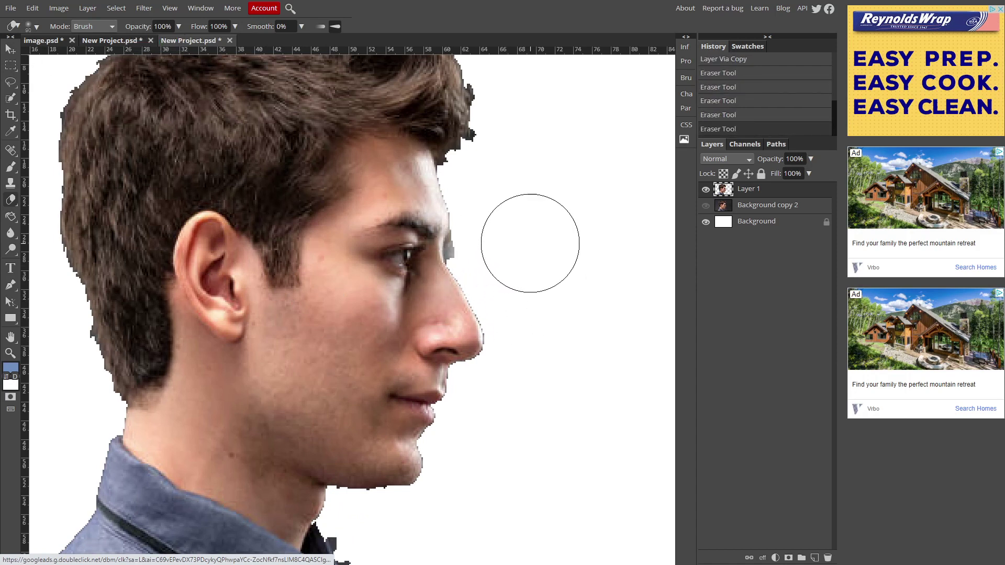
key("bracketleft")
key("bracketleft")
key("bracketleft")
key("bracketleft")
key("bracketleft")
key("bracketleft")
left_click_drag(452, 248, 449, 236)
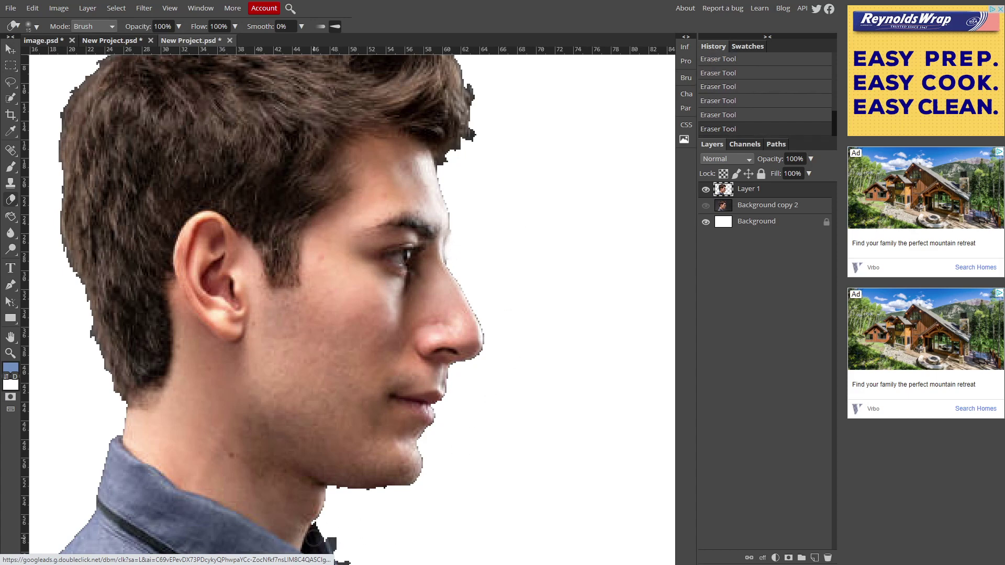
Erase the dark fringe at the collar and under the chin, then zoom out to the whole image
mouse_move(341, 541)
left_mouse_down()
mouse_move(318, 549)
mouse_move(353, 548)
left_mouse_up()
scroll(354, 542, "up", 2)
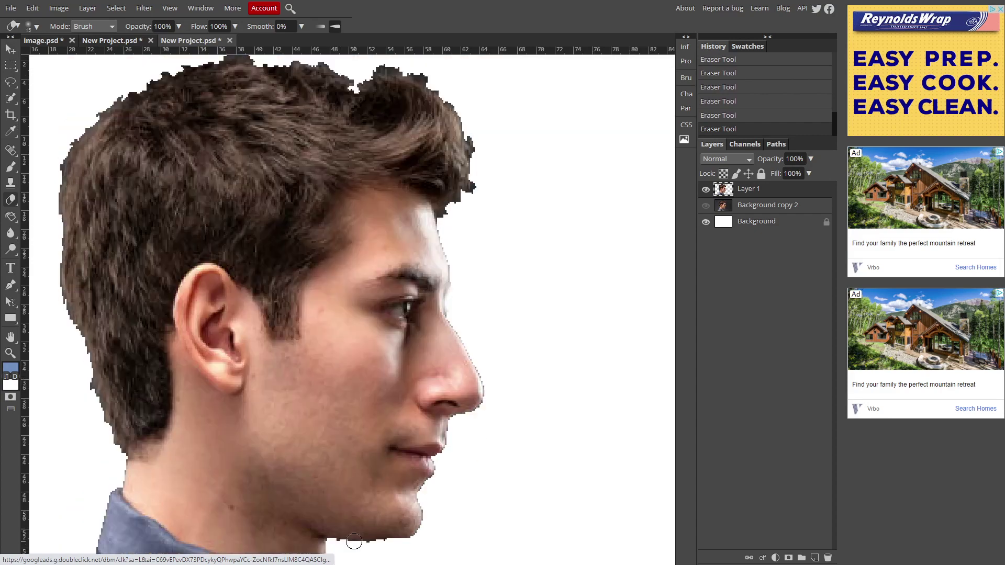
scroll(353, 542, "down", 5)
mouse_move(350, 354)
left_mouse_down()
mouse_move(348, 366)
mouse_move(328, 325)
left_mouse_up()
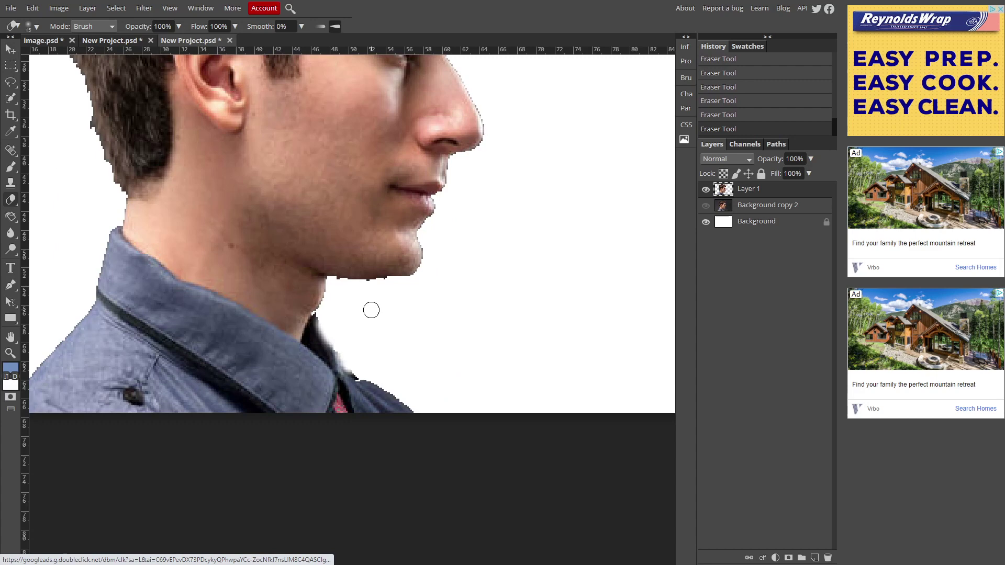
left_click_drag(371, 288, 384, 287)
key("ctrl+0")
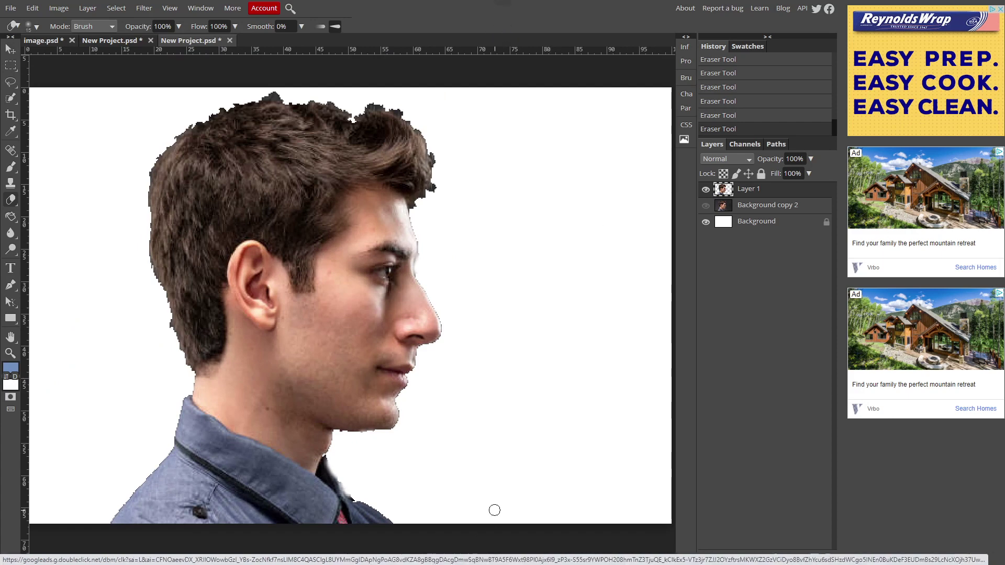
key("ctrl+minus")
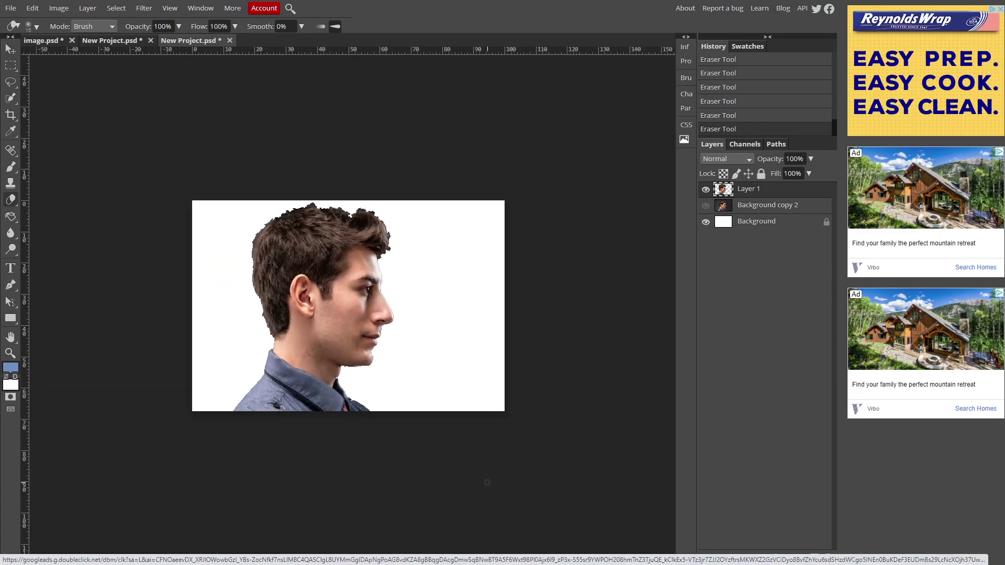
Load Layer 1's pixels as a selection and add a raster mask from the man's silhouette
left_click(730, 195, "ctrl")
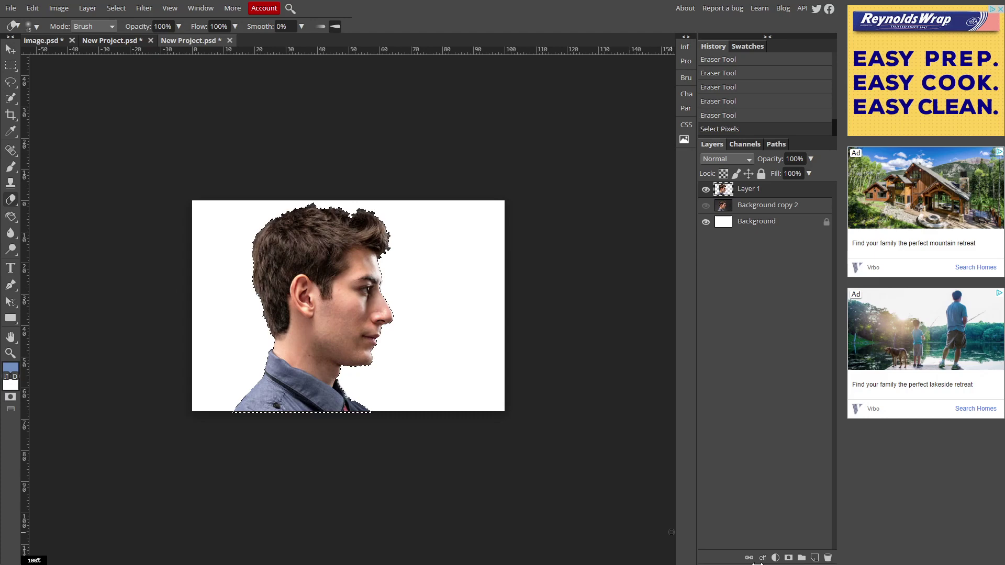
left_click(789, 557)
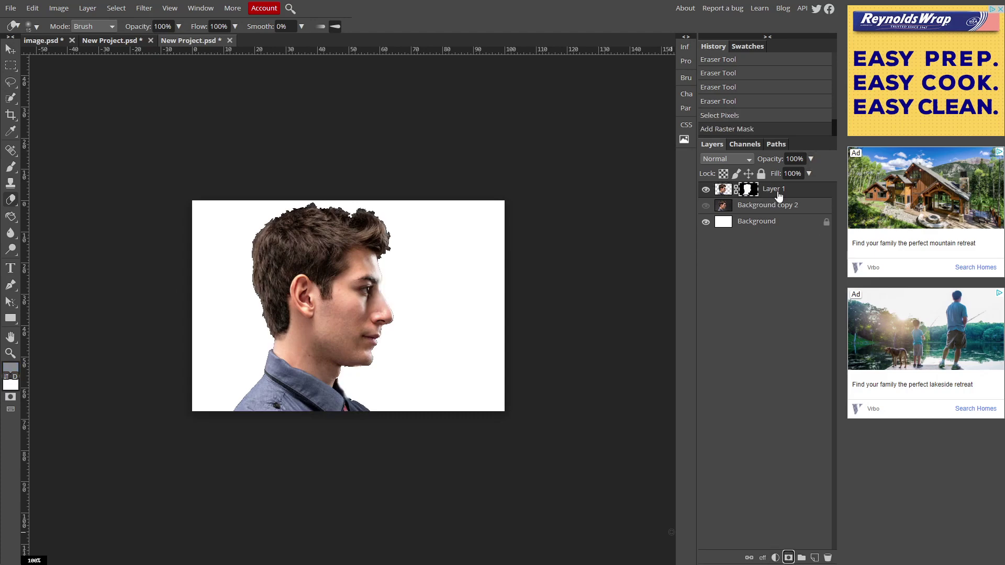
Drag two copies of the starry rock landscape into the portrait document and hide the top copy
left_click(107, 41)
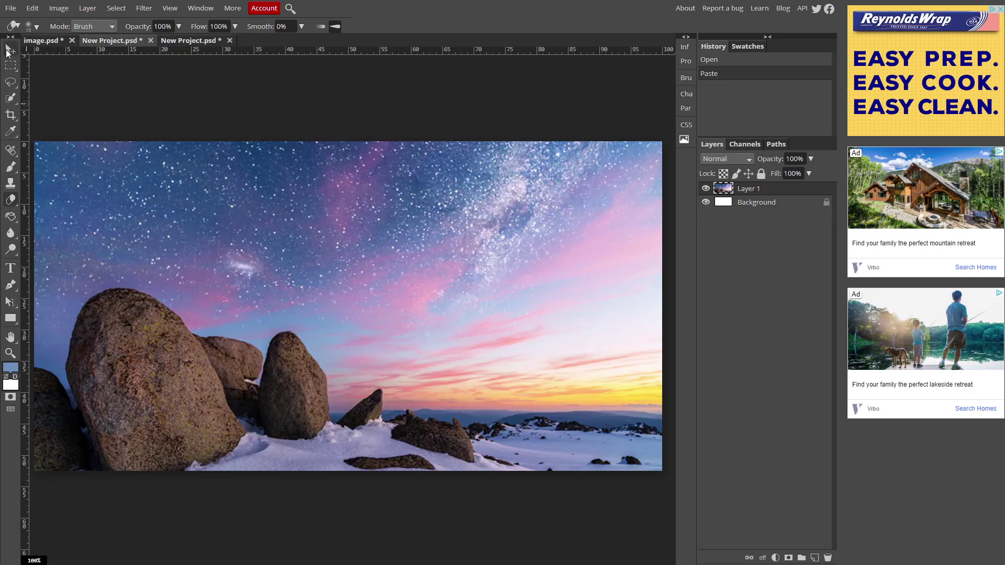
left_click(11, 48)
left_click_drag(187, 268, 287, 256)
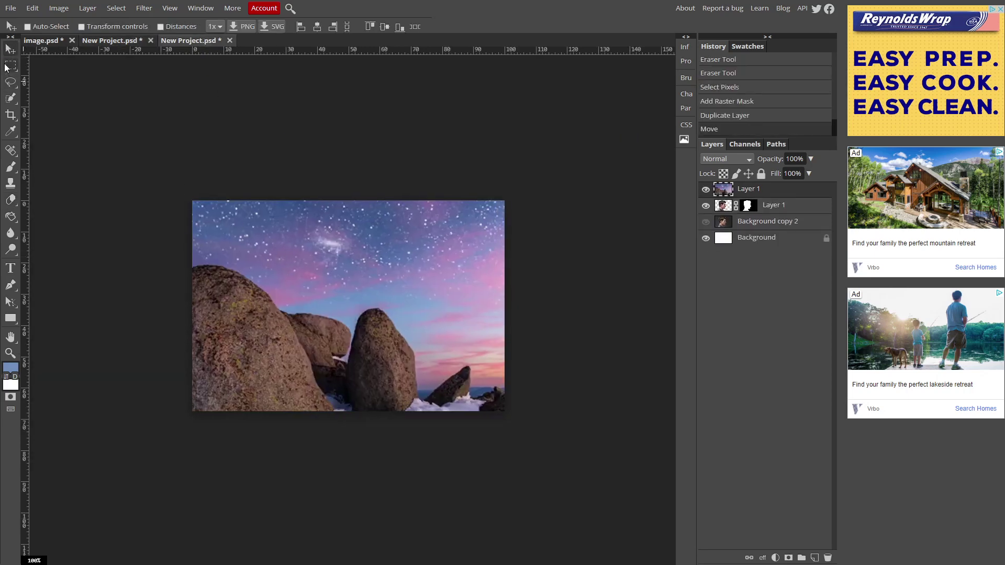
left_click(92, 43)
left_click_drag(116, 280, 292, 294)
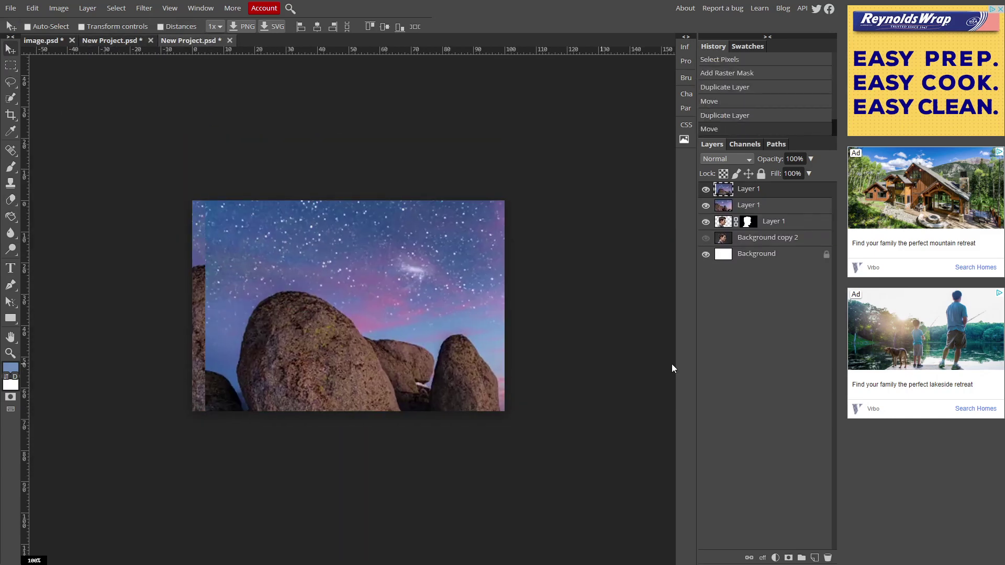
left_click(706, 189)
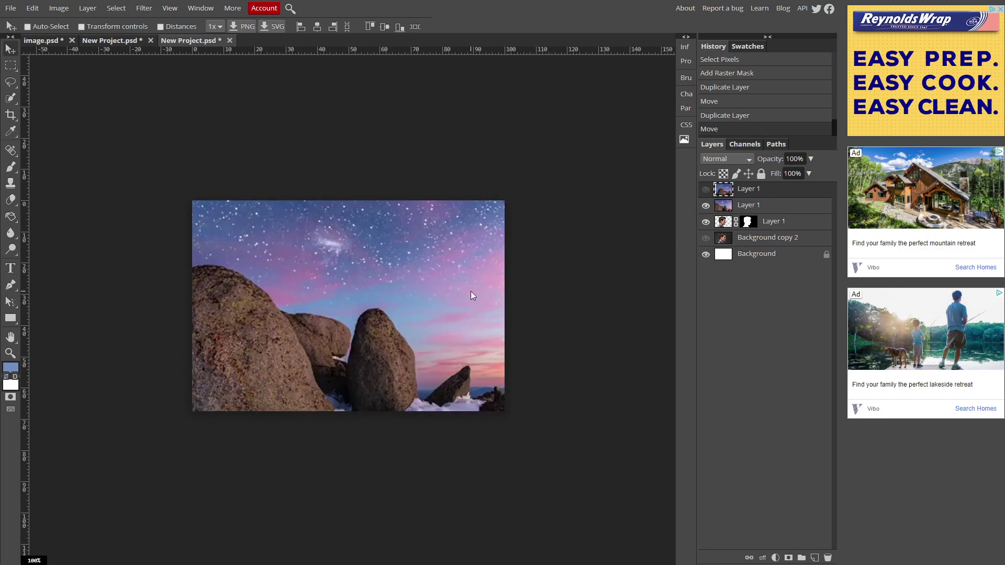
left_click_drag(484, 278, 400, 242)
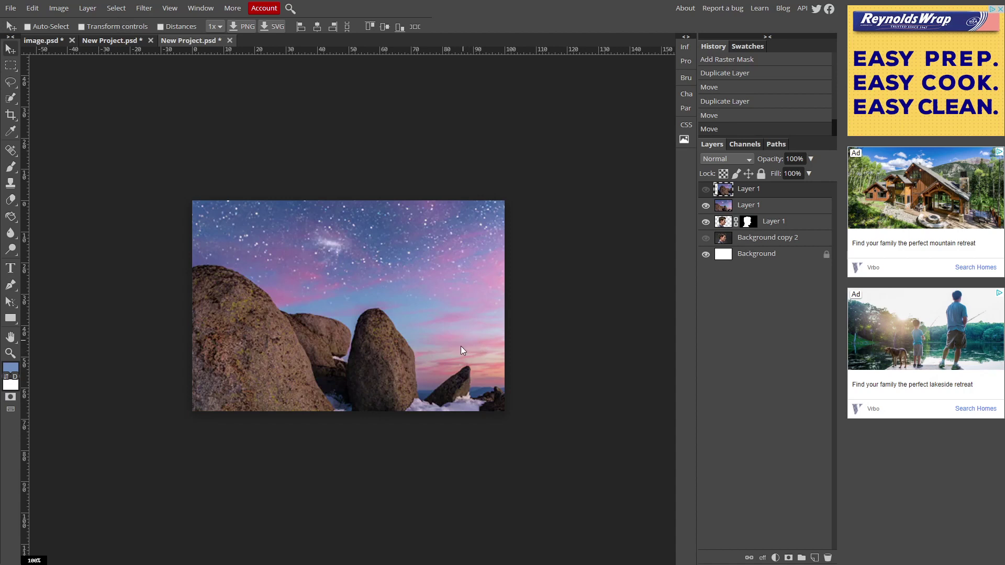
Move the man's silhouette mask onto the starry layer, unlink it, and slide the sky down inside it
left_click(748, 207)
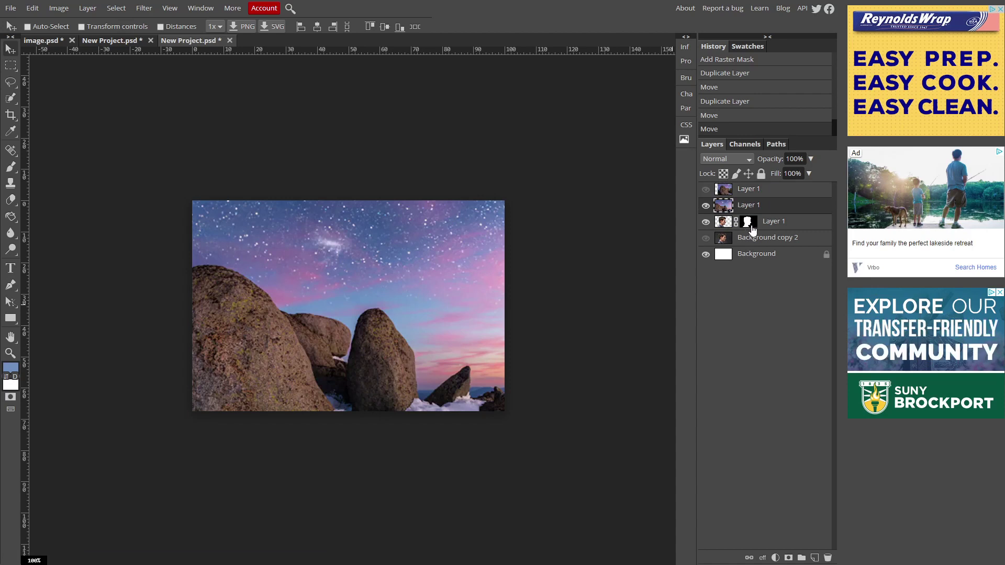
left_click_drag(753, 229, 753, 208)
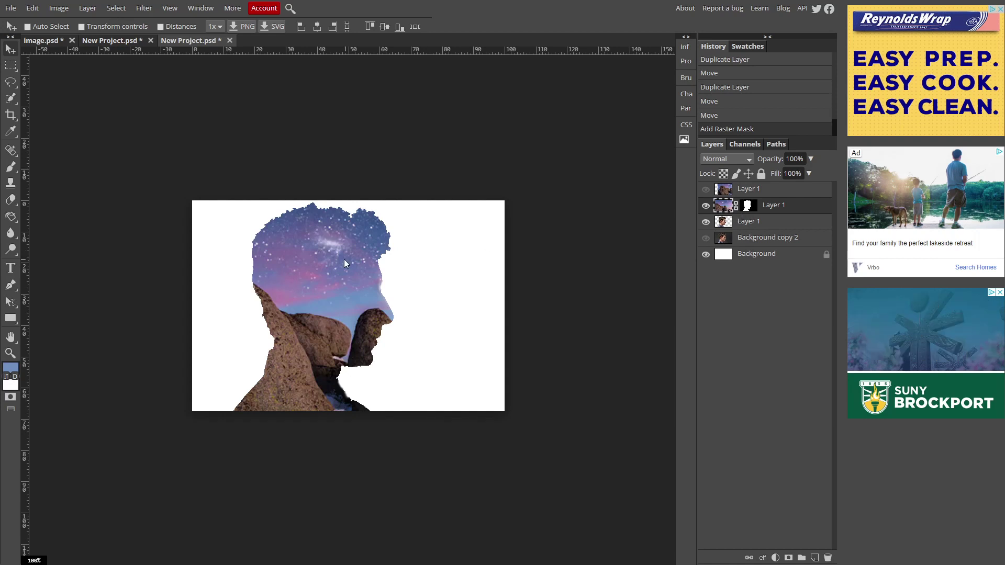
left_click_drag(313, 287, 437, 290)
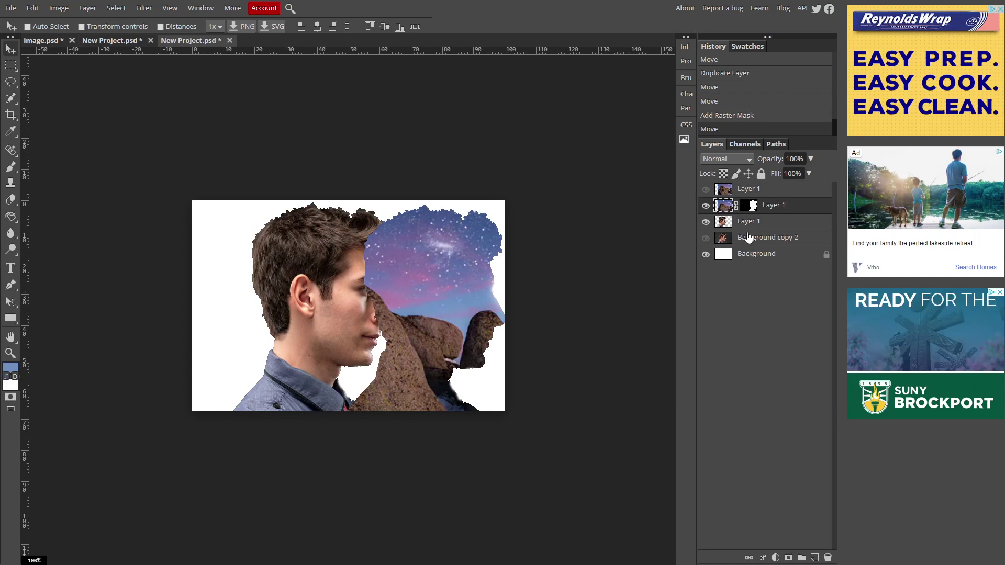
key("ctrl+z")
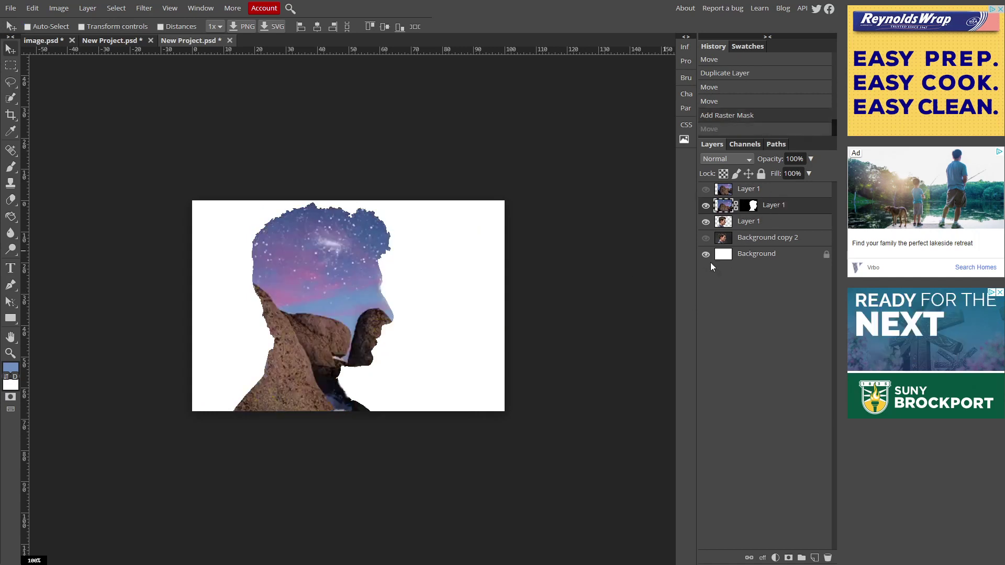
left_click(736, 205)
left_click_drag(362, 302, 310, 317)
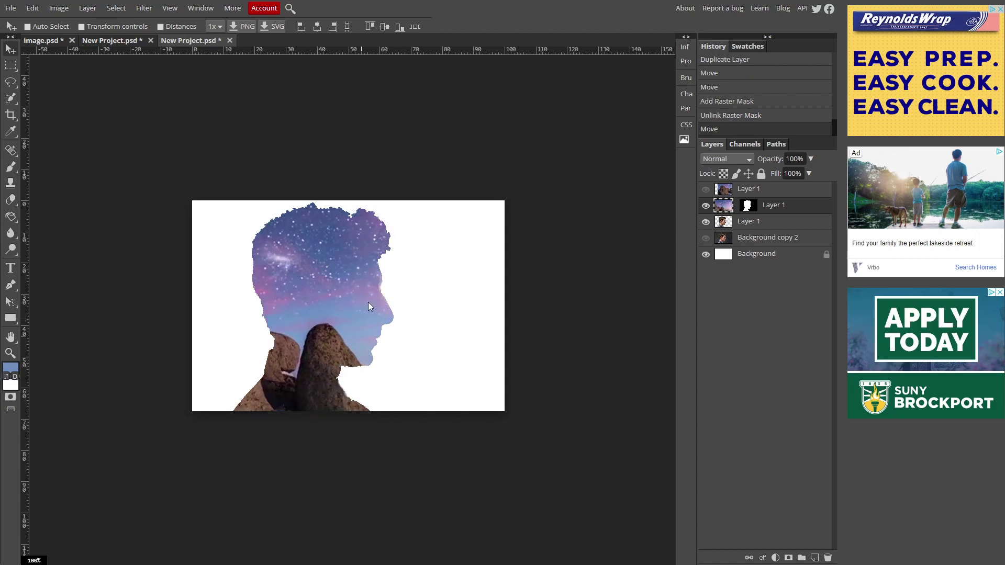
Set the masked starry layer's blend mode to Multiply, keeping its opacity at 100%
left_click(748, 205)
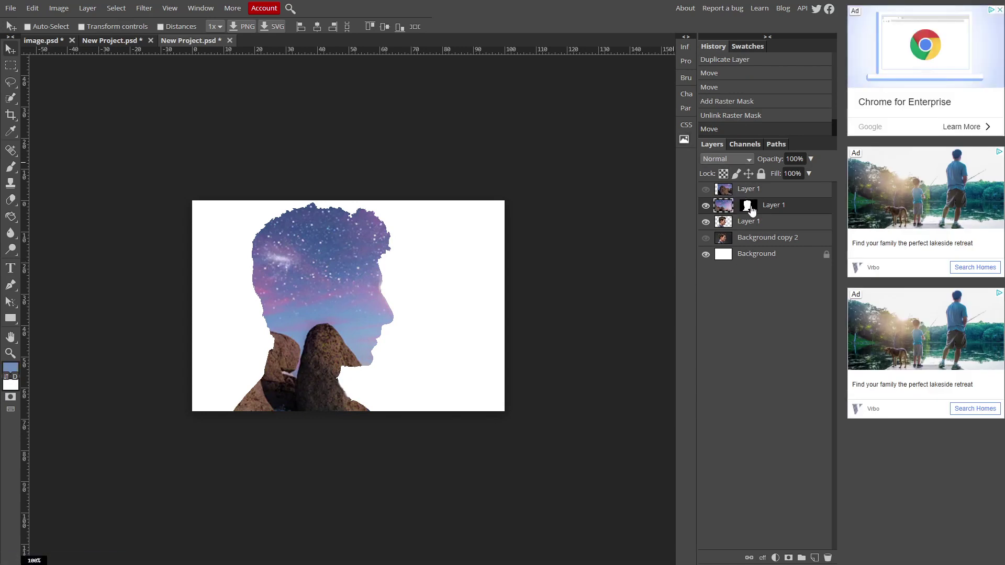
left_click(738, 161)
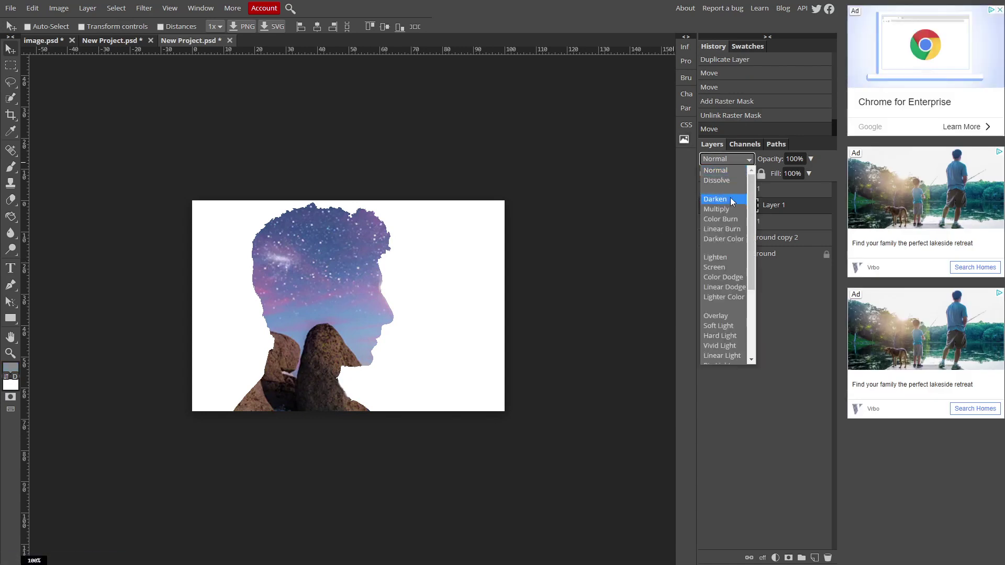
left_click(717, 209)
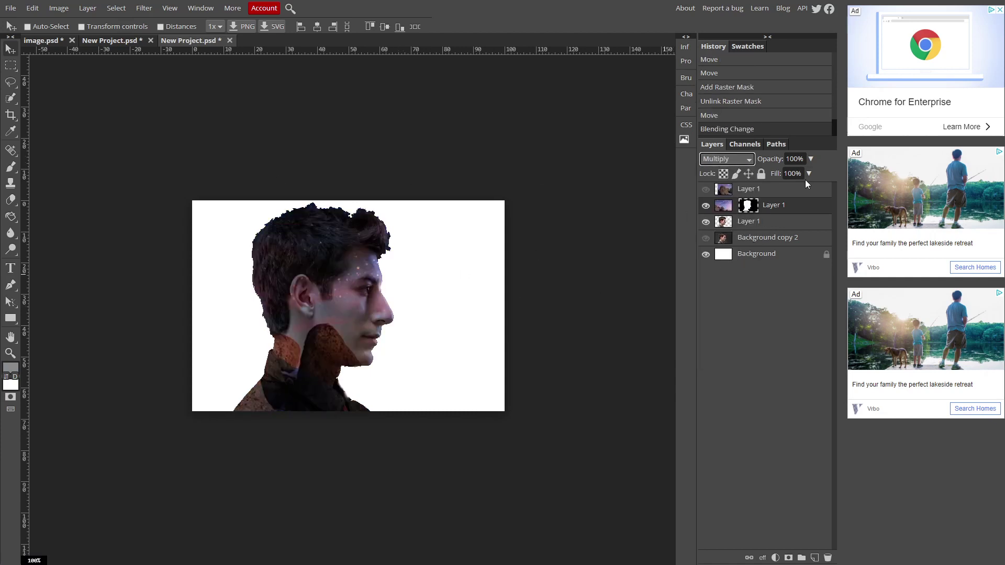
left_click(810, 158)
mouse_move(812, 173)
left_mouse_down()
mouse_move(784, 175)
mouse_move(815, 174)
left_mouse_up()
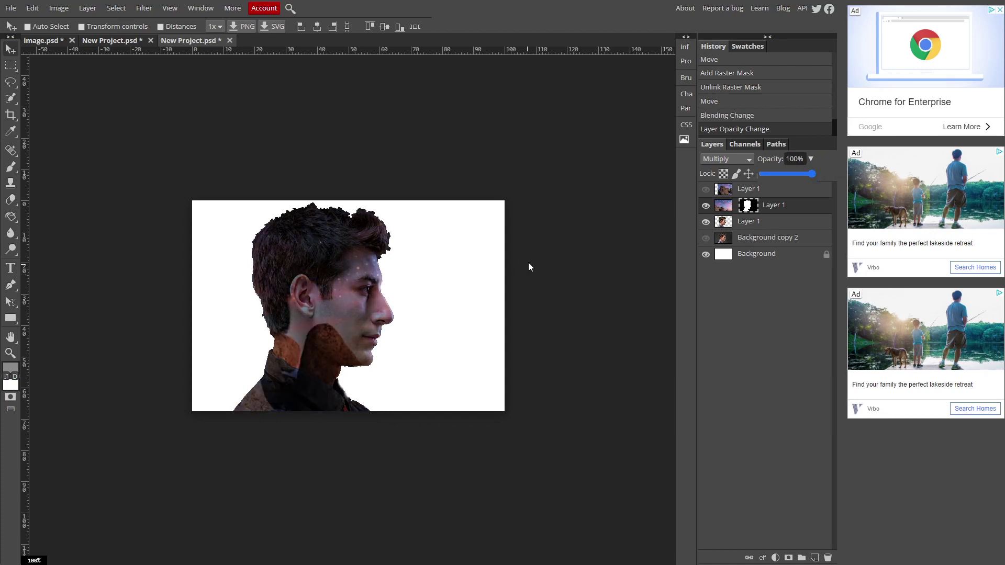
Swap the colour swatches and set the swatch colour to pure black
left_click(6, 377)
left_click(10, 368)
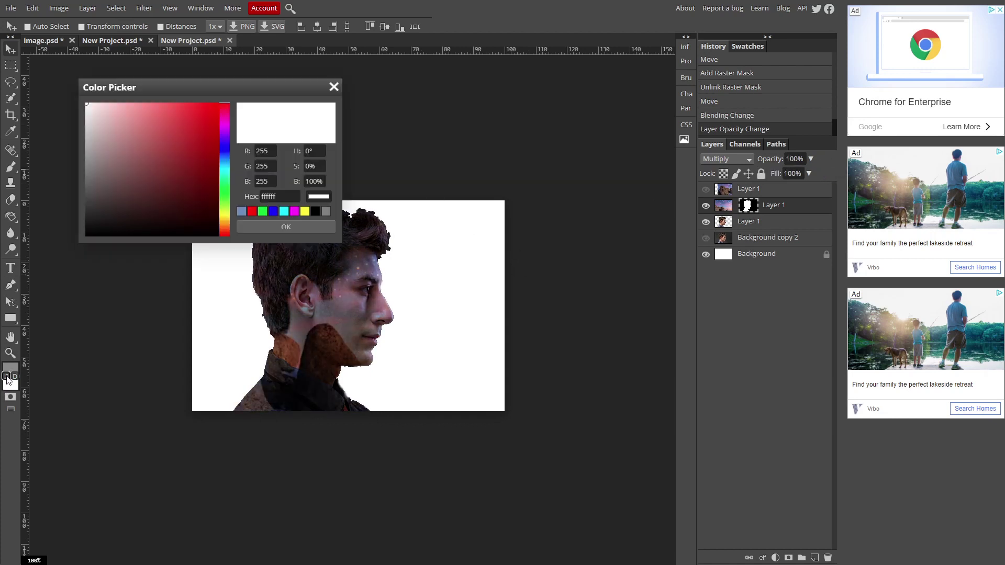
left_click_drag(97, 246, 76, 245)
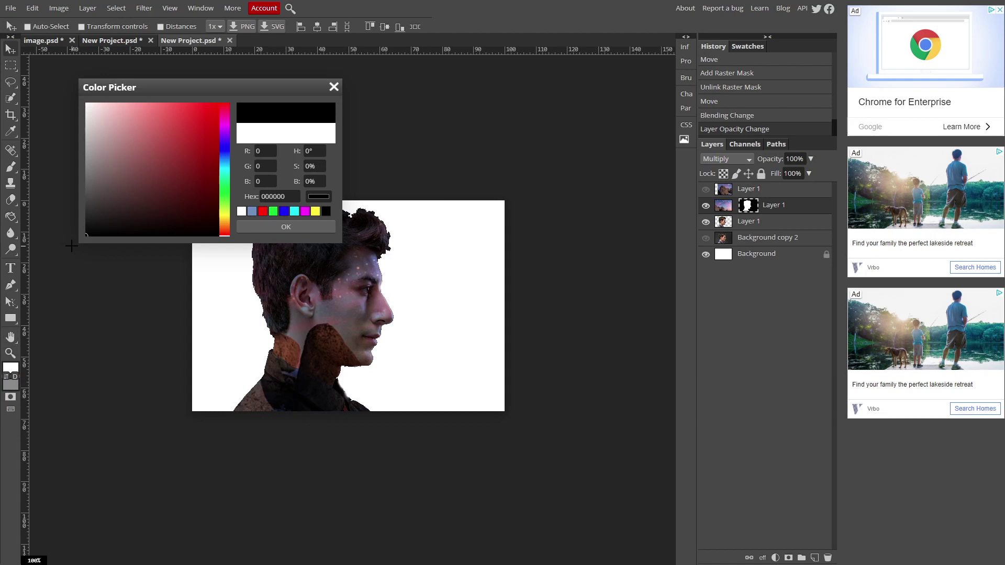
left_click(244, 226)
Select the Brush tool, lower its opacity to 38%, and shrink its size
left_click(10, 98)
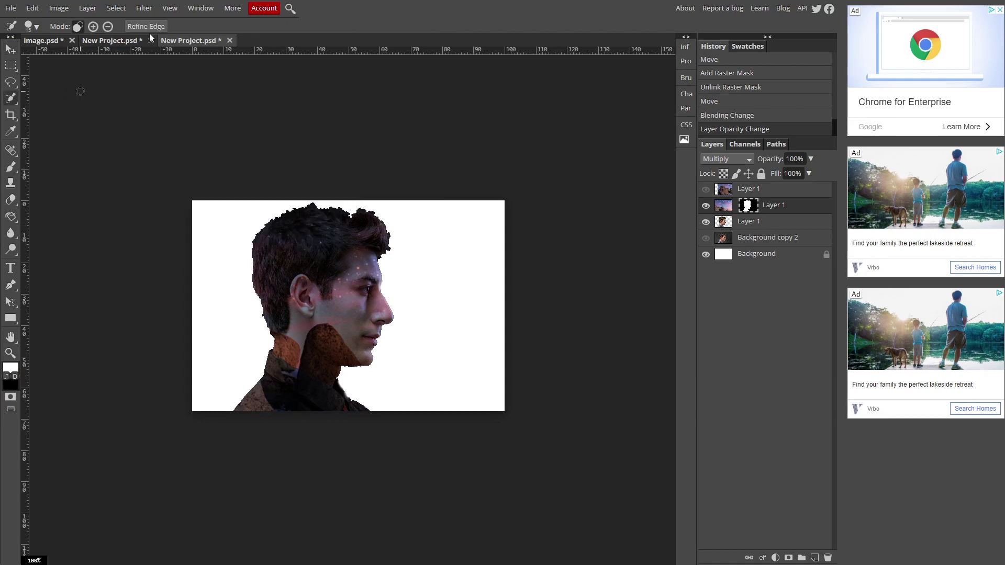
left_click(11, 167)
left_click(208, 27)
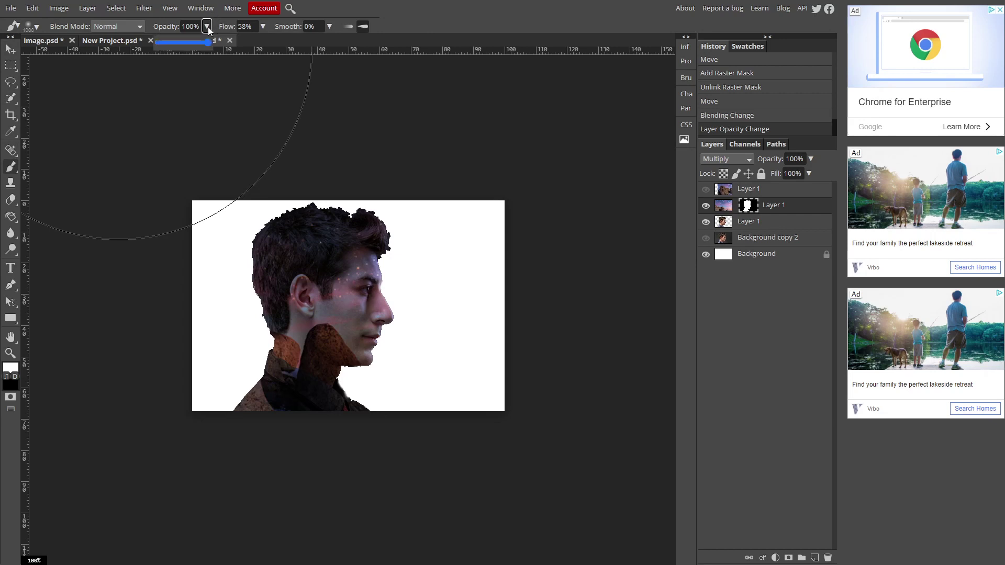
left_click_drag(180, 40, 177, 39)
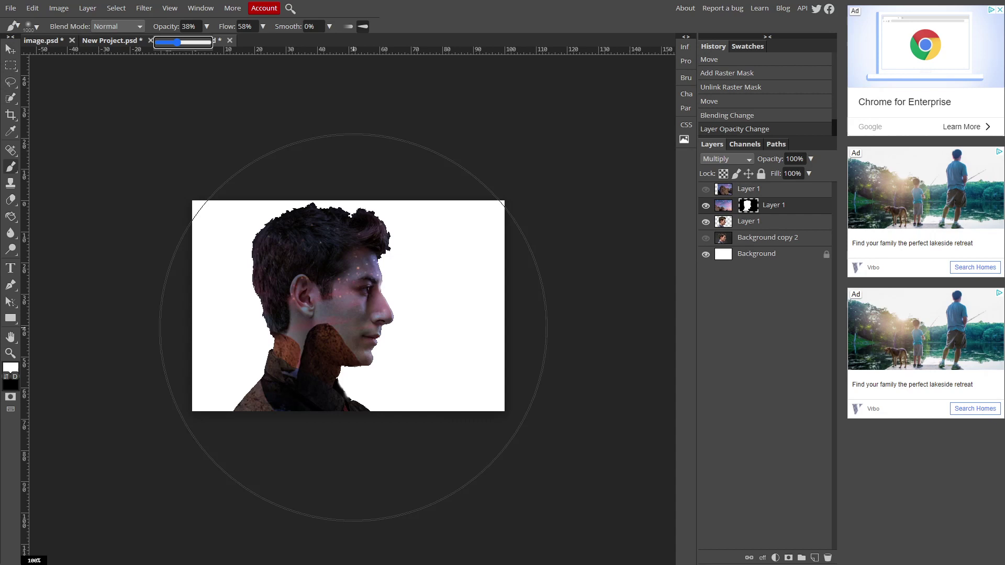
left_click(32, 26)
left_click(49, 79)
left_click_drag(49, 79, 88, 79)
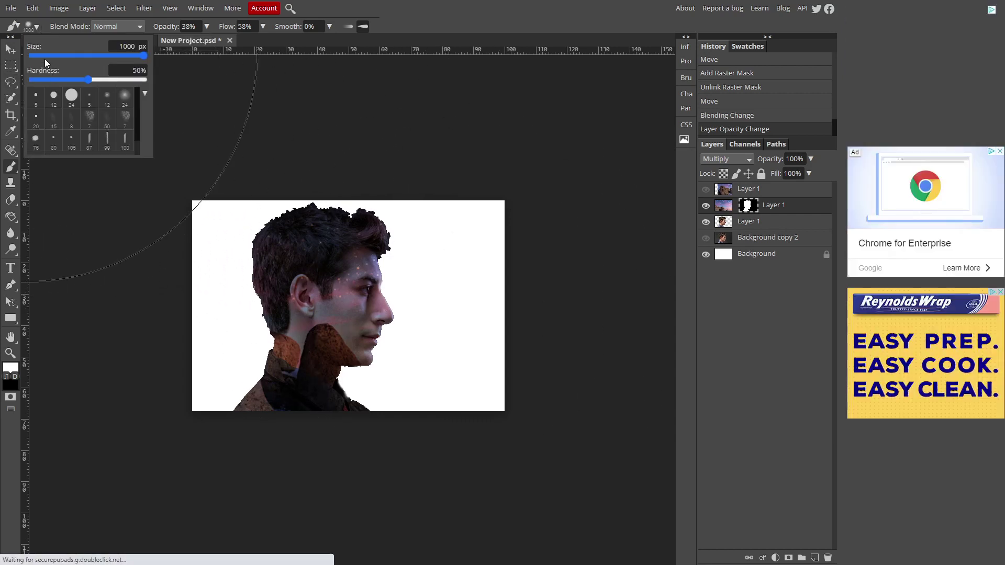
Set brush hardness to 50%, enlarge it, and paint on the mask from the ear to the jaw
left_click(44, 55)
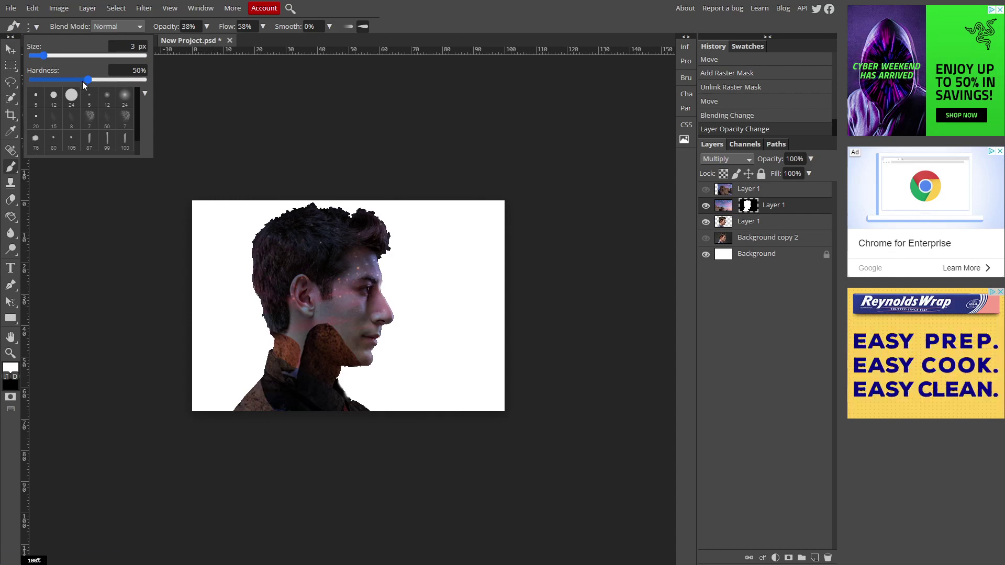
left_click(172, 120)
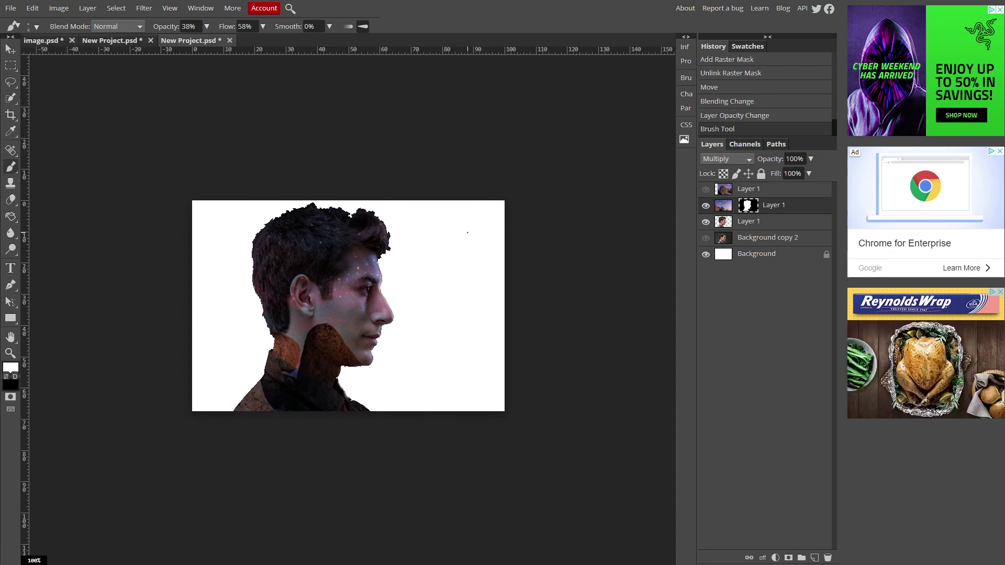
key("bracketright")
key("bracketright")
key("bracketright")
key("bracketright")
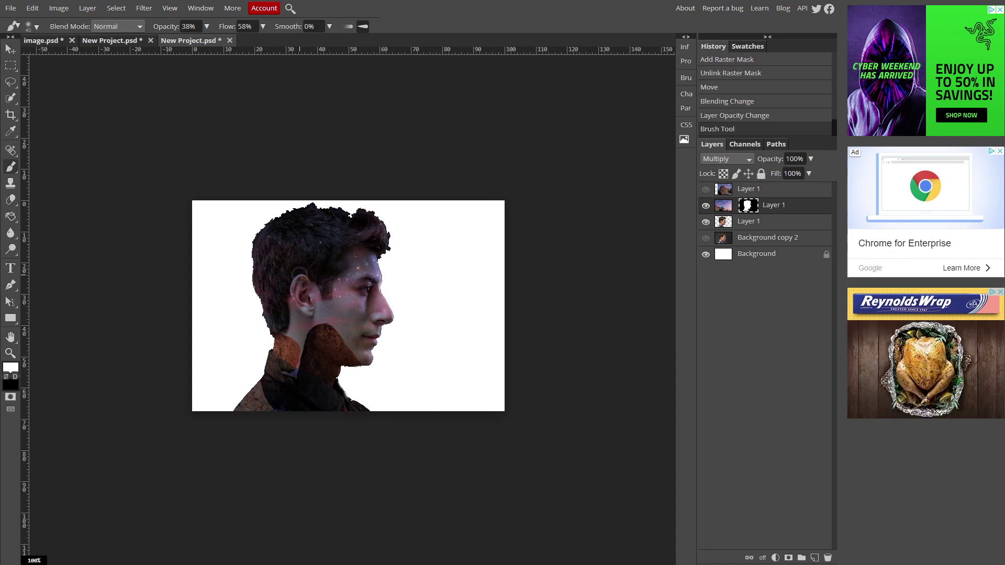
left_click_drag(292, 288, 296, 294)
left_click_drag(297, 295, 305, 307)
left_click_drag(306, 308, 309, 312)
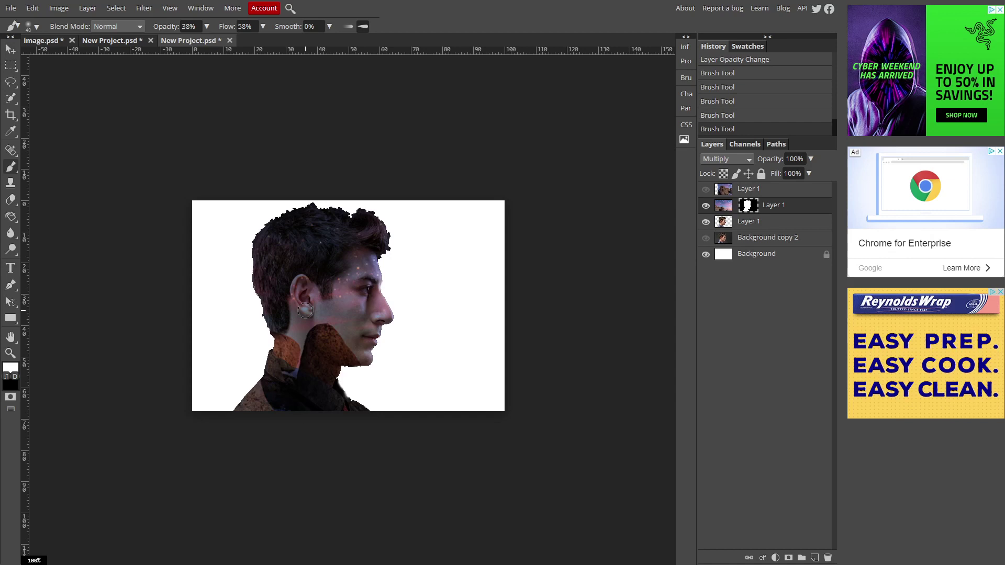
left_click(306, 311)
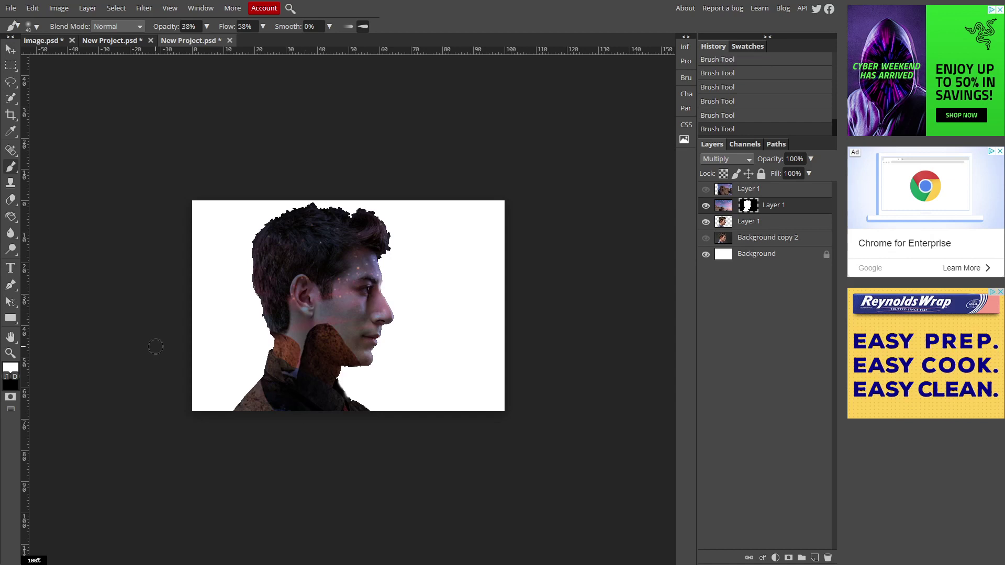
Switch to black, lower brush opacity to 14%, and paint faintly near the eye and across the shirt
left_click(5, 377)
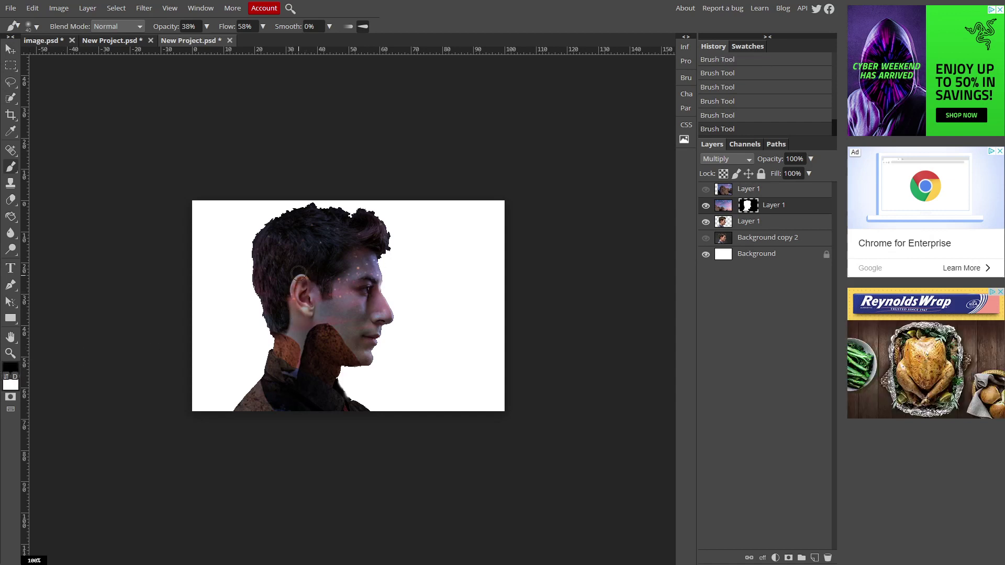
key("ctrl+z")
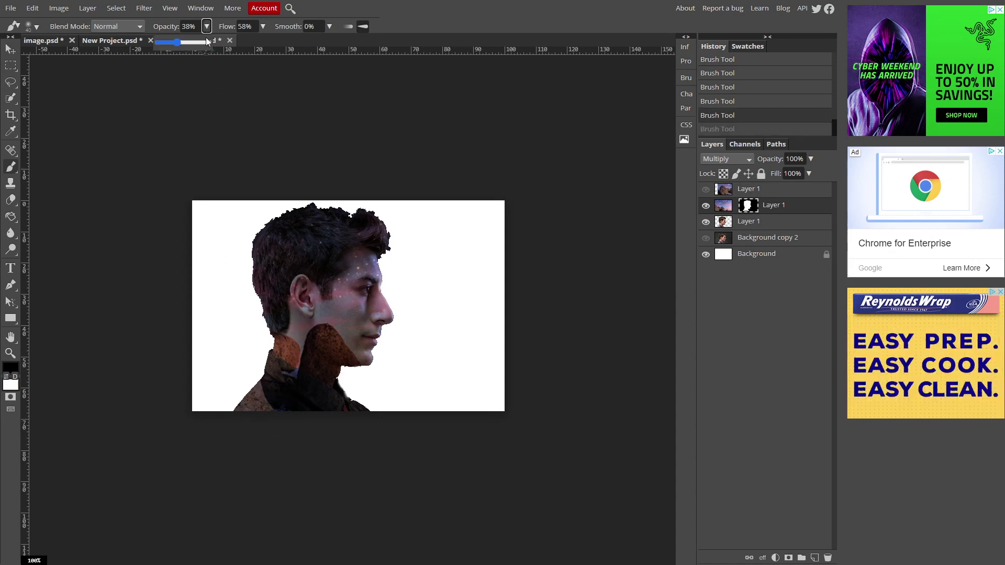
left_click_drag(206, 42, 161, 44)
left_click(370, 279)
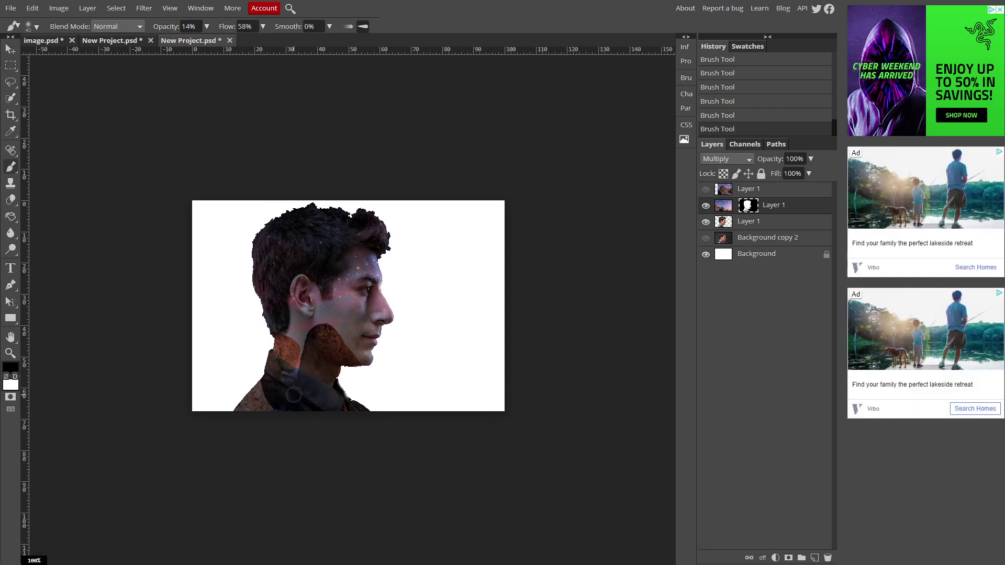
mouse_move(293, 396)
left_mouse_down()
mouse_move(266, 364)
mouse_move(241, 438)
mouse_move(245, 415)
mouse_move(275, 412)
mouse_move(302, 377)
mouse_move(290, 387)
mouse_move(279, 379)
mouse_move(291, 350)
mouse_move(290, 375)
mouse_move(281, 356)
mouse_move(273, 391)
mouse_move(314, 409)
left_mouse_up()
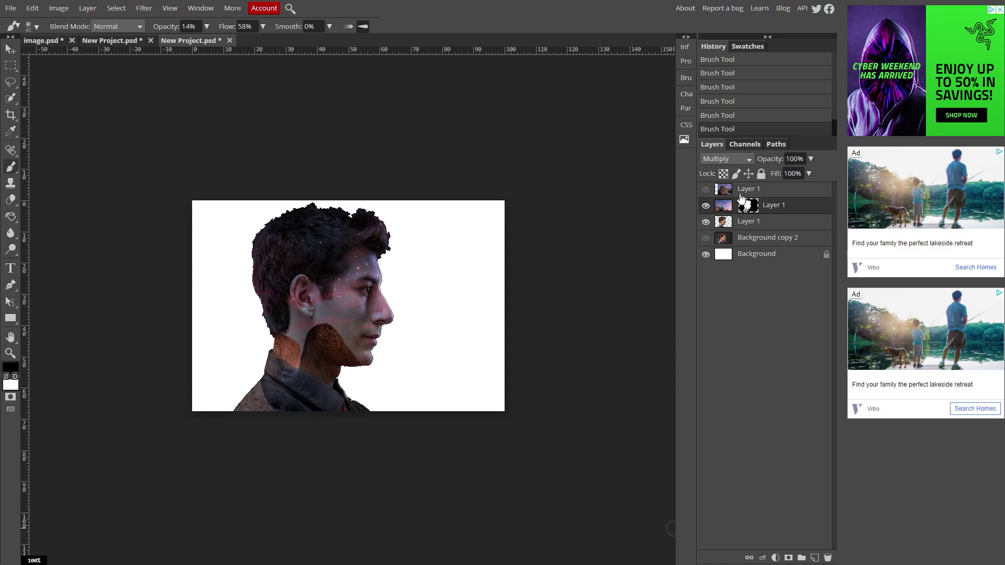
Show the top sky-and-rock layer and shift its image down and to the left
left_click(705, 190)
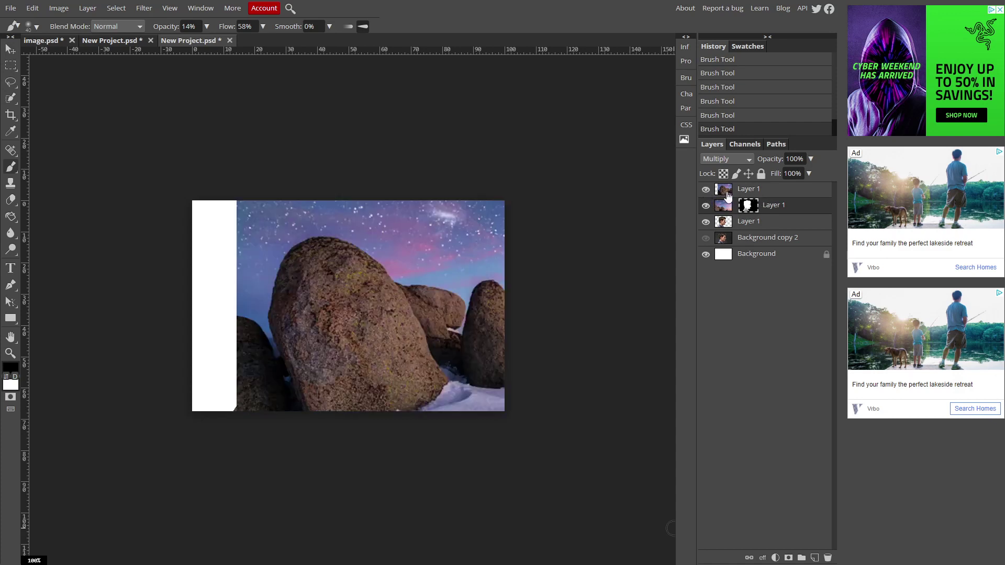
left_click(6, 47)
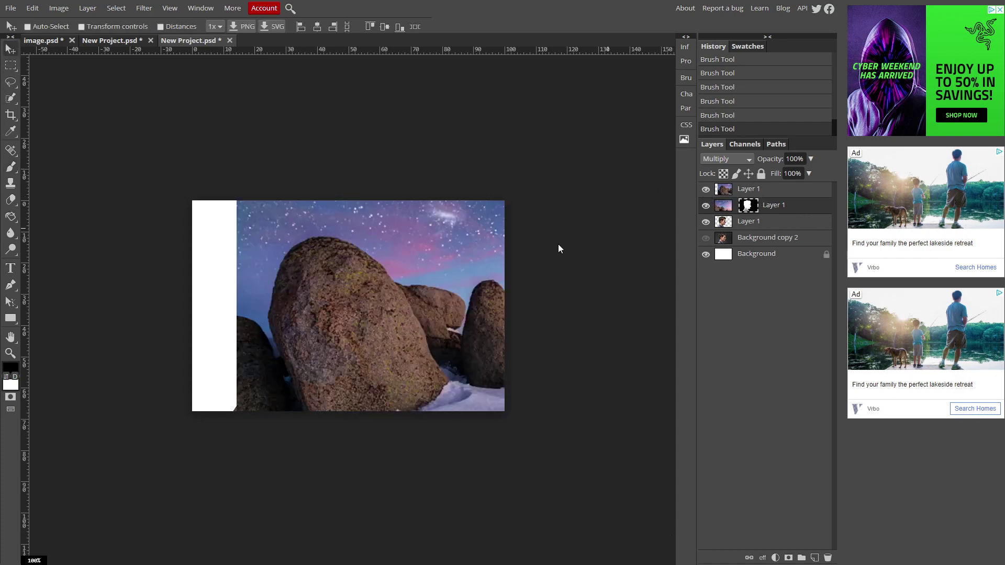
left_click_drag(558, 244, 394, 312)
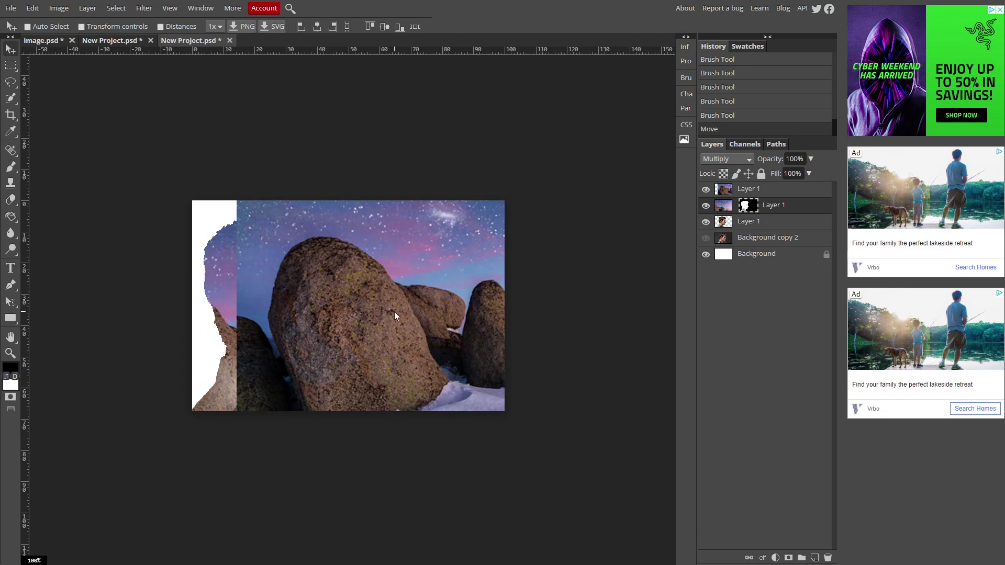
key("ctrl+z")
left_click(725, 191)
left_click_drag(331, 375, 258, 404)
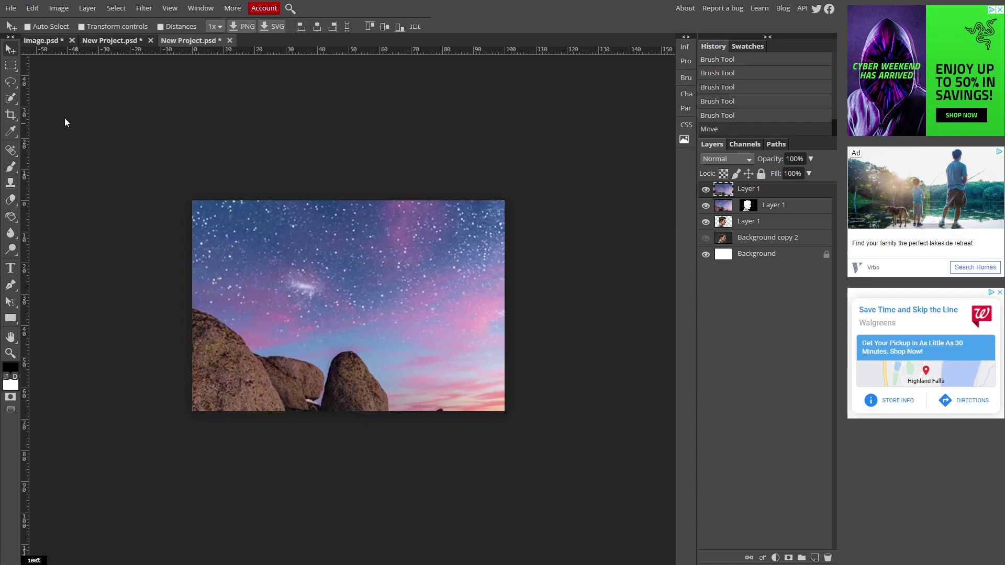
Select Background copy 2 and hide the starry landscape layer, leaving only the white Background
left_click(15, 131)
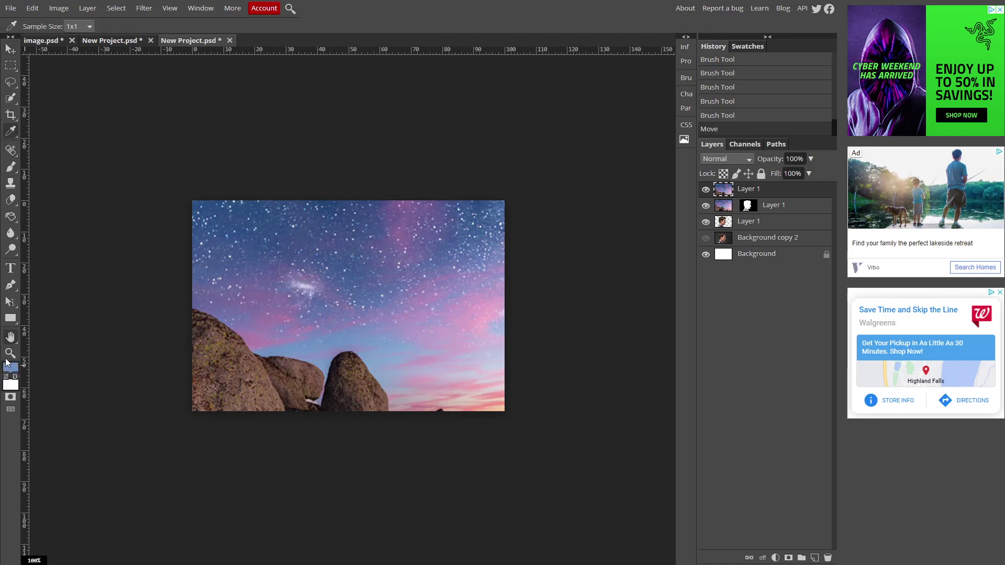
left_click(749, 239)
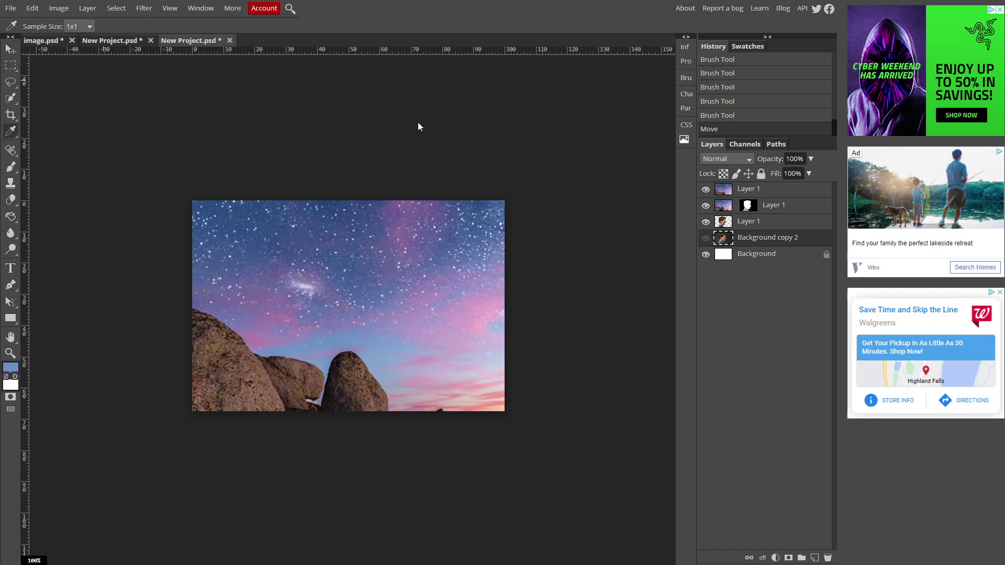
left_click(705, 192)
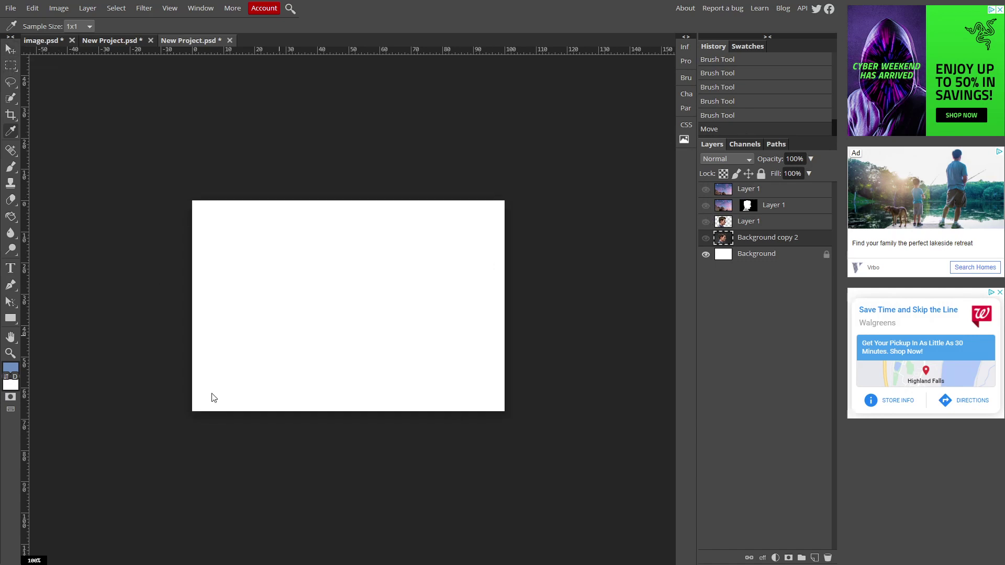
Select the Background layer and paint light blue brush strokes across it
left_click(11, 99)
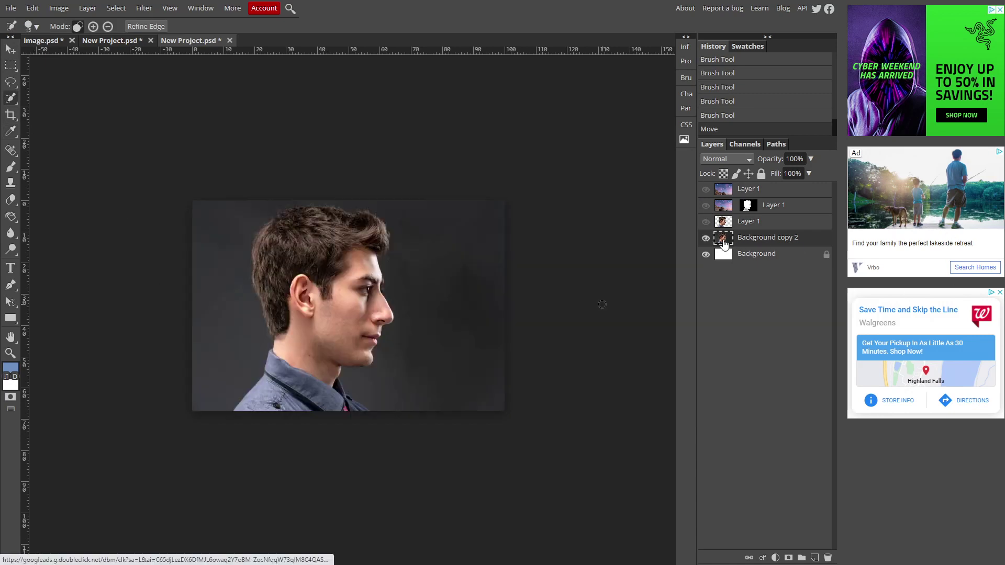
left_click(722, 258)
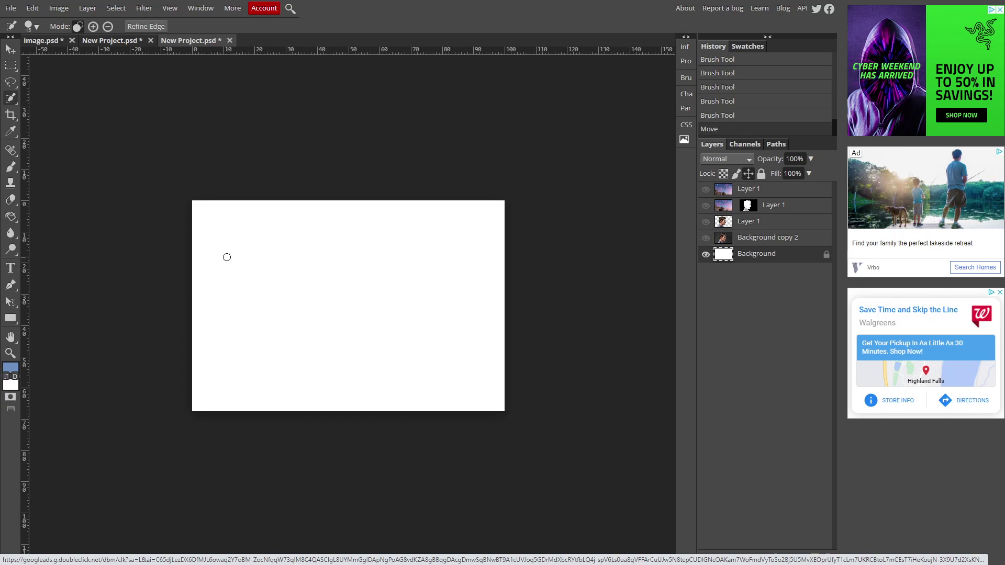
left_click(11, 167)
mouse_move(282, 274)
left_mouse_down()
mouse_move(381, 305)
mouse_move(322, 275)
mouse_move(563, 335)
left_mouse_up()
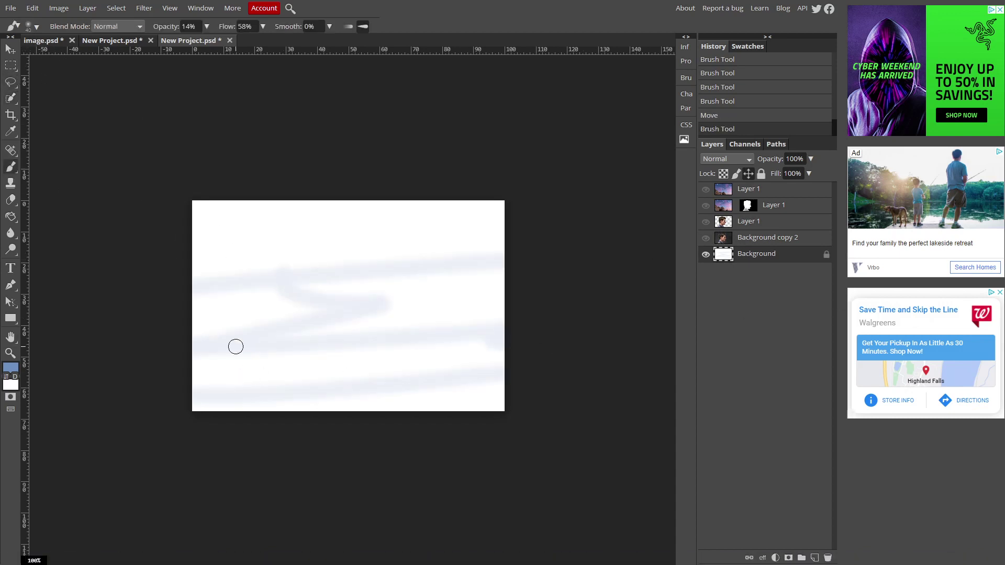
Raise brush opacity to 100%, enlarge the brush, and paint the rest of the background blue
left_click(206, 26)
left_click_drag(161, 41, 212, 41)
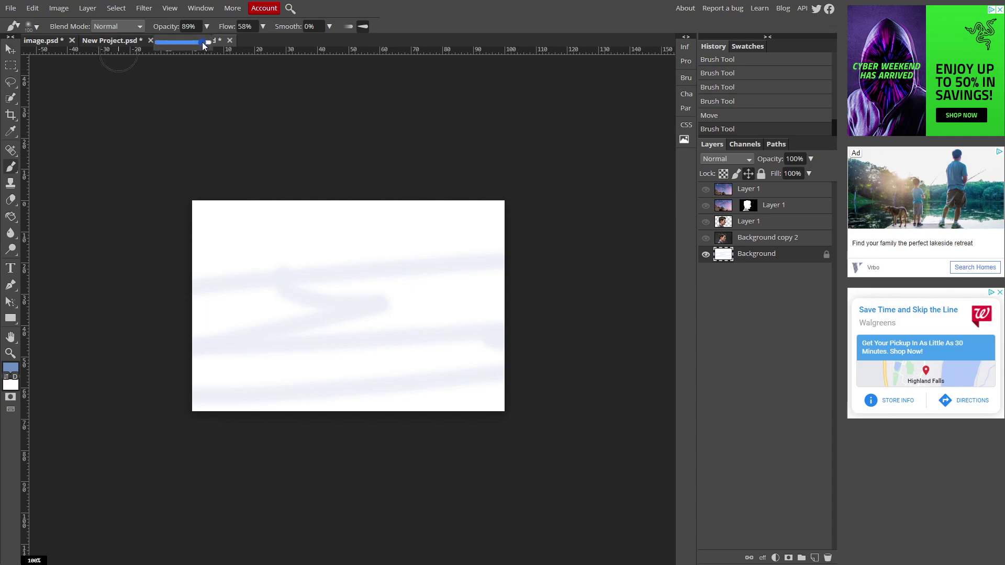
mouse_move(348, 214)
left_mouse_down()
mouse_move(280, 401)
mouse_move(261, 175)
mouse_move(306, 308)
mouse_move(250, 314)
mouse_move(370, 529)
mouse_move(269, 179)
mouse_move(478, 437)
mouse_move(472, 409)
left_mouse_up()
key("bracketright")
key("bracketright")
key("bracketright")
mouse_move(533, 276)
left_mouse_down()
mouse_move(392, 426)
mouse_move(501, 254)
mouse_move(473, 292)
left_mouse_up()
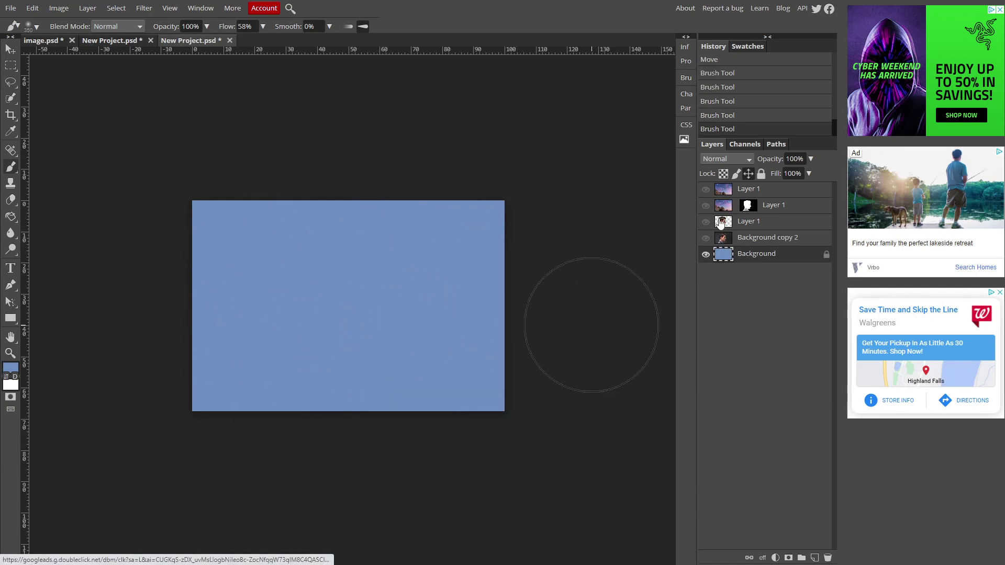
Show and select the starry landscape layer, then apply a 36 px Gaussian Blur to it
left_click(706, 189)
left_click(724, 195)
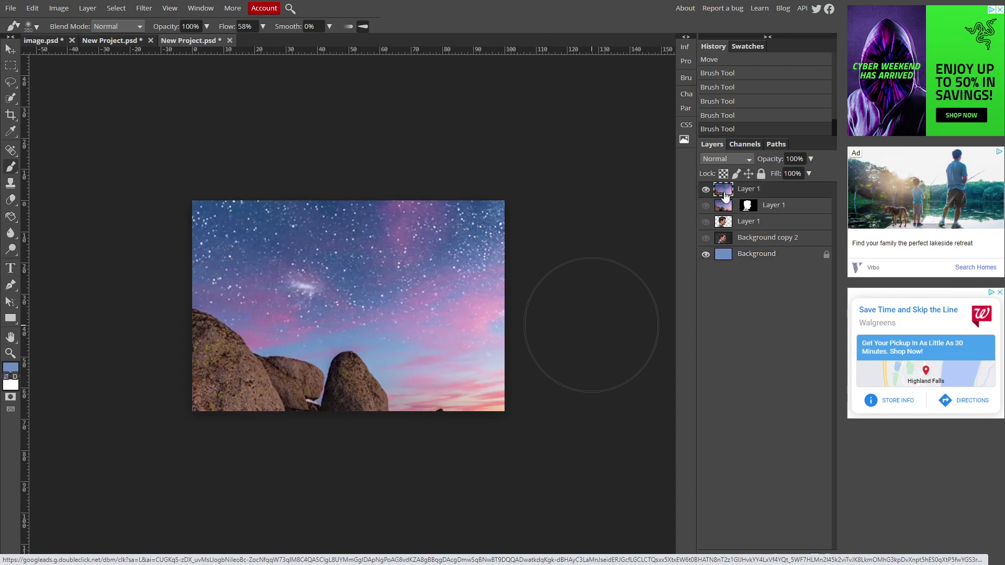
left_click(144, 8)
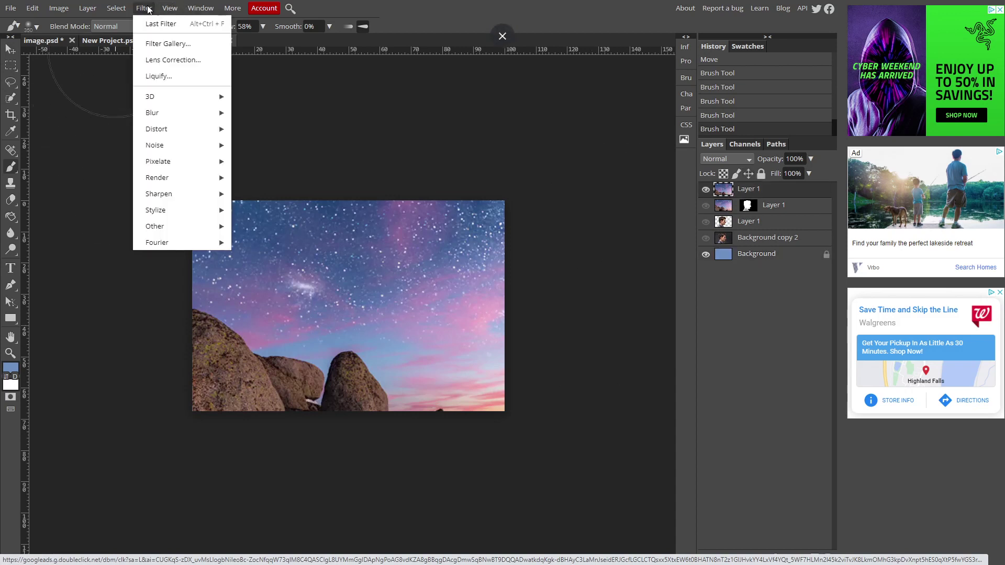
mouse_move(182, 113)
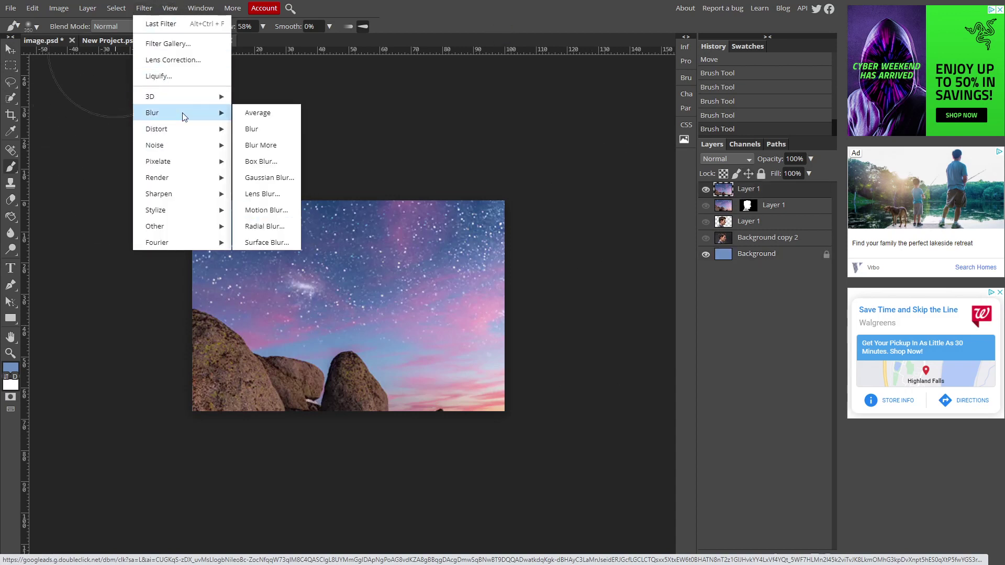
left_click(282, 177)
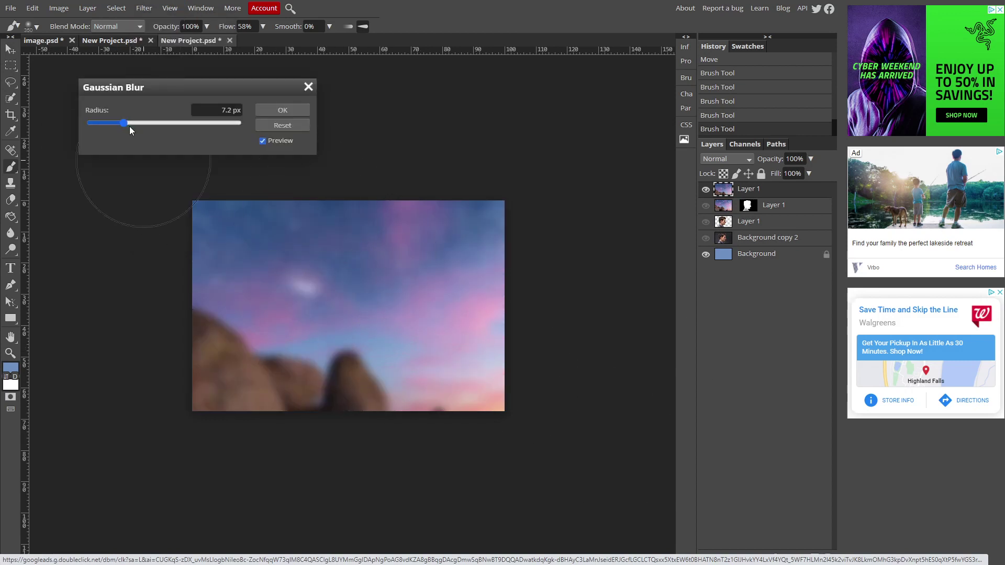
left_click_drag(126, 127, 147, 127)
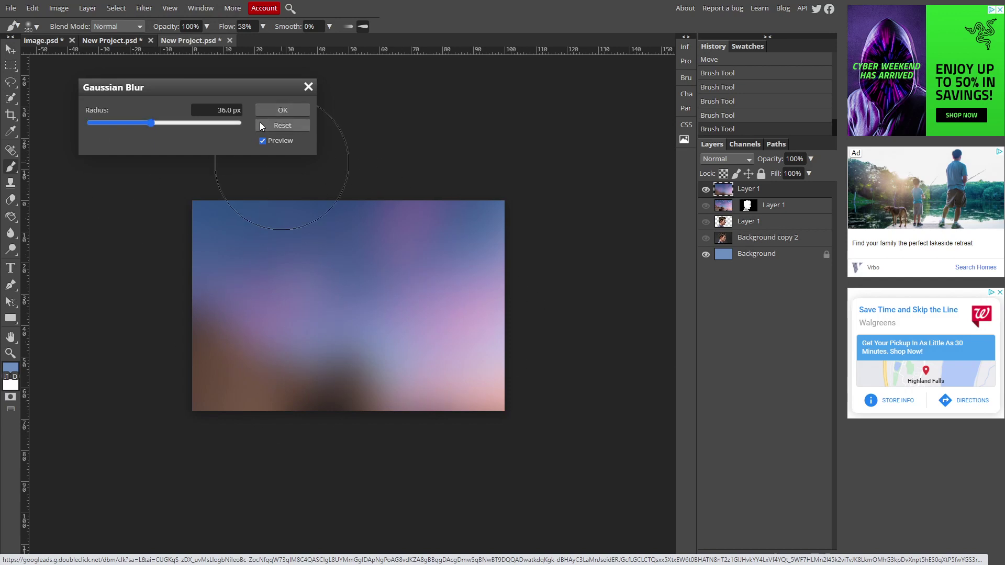
left_click(275, 108)
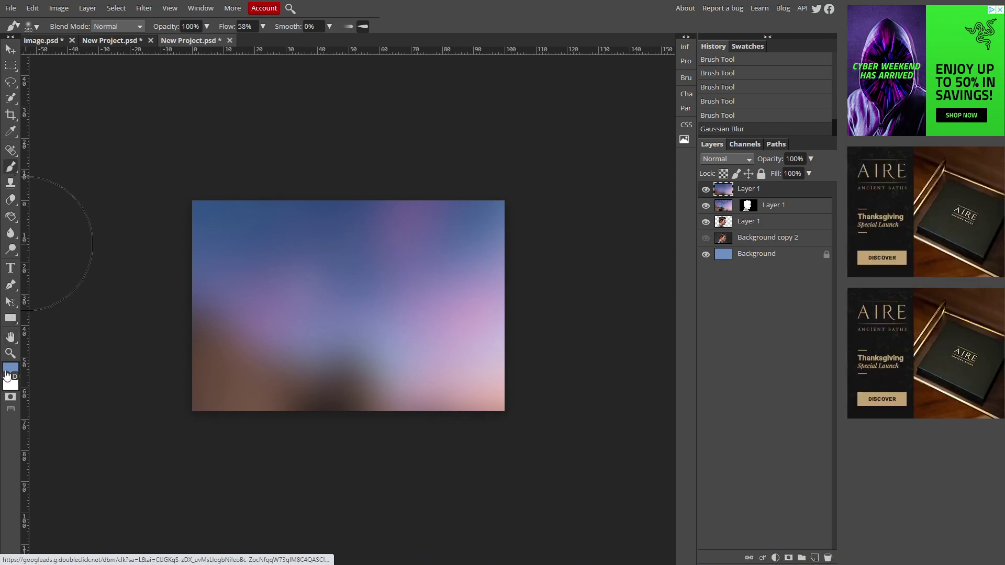
Add a white raster mask to the blurred starry layer and set the foreground colour to black
left_click(7, 377)
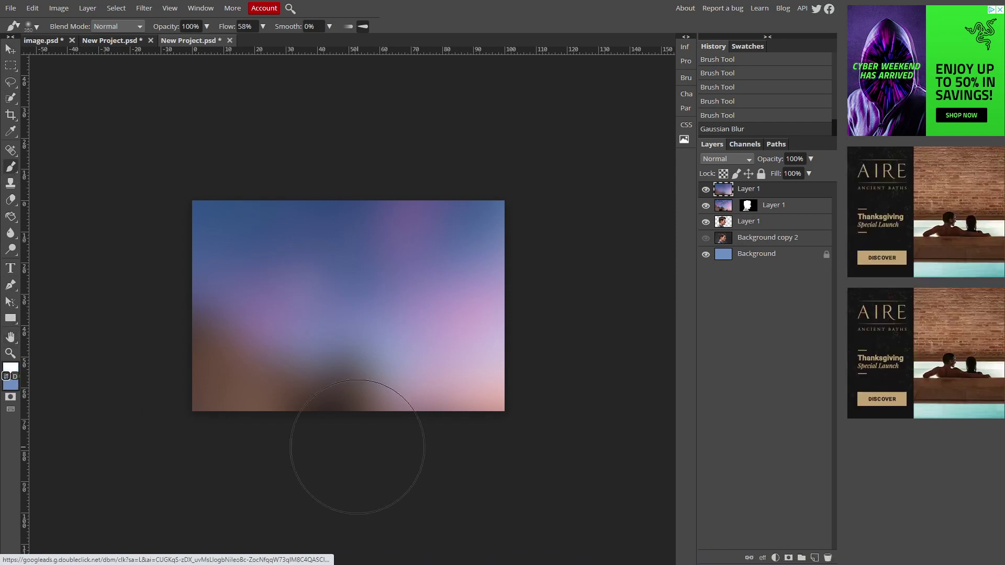
left_click(788, 558)
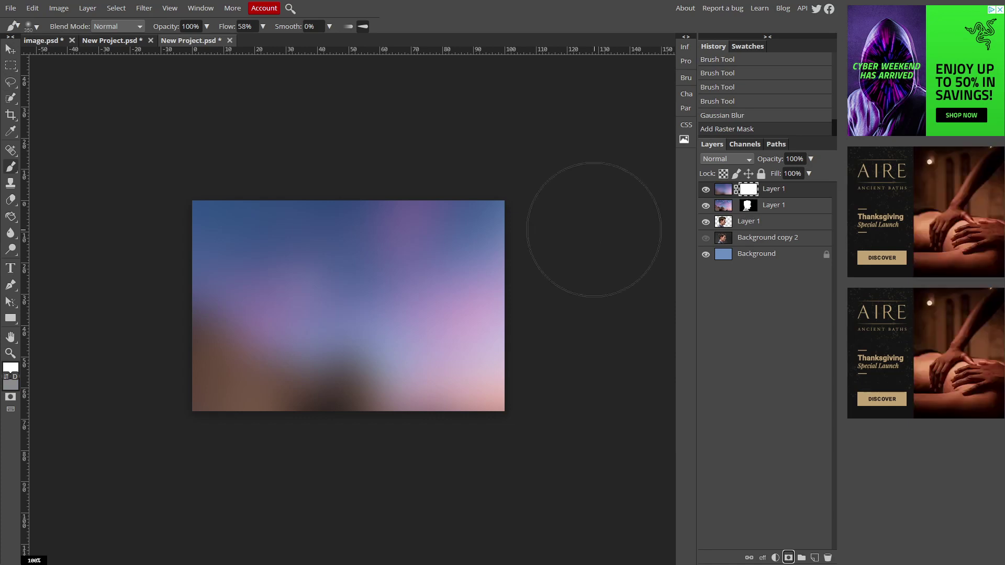
left_click(12, 368)
left_click(87, 235)
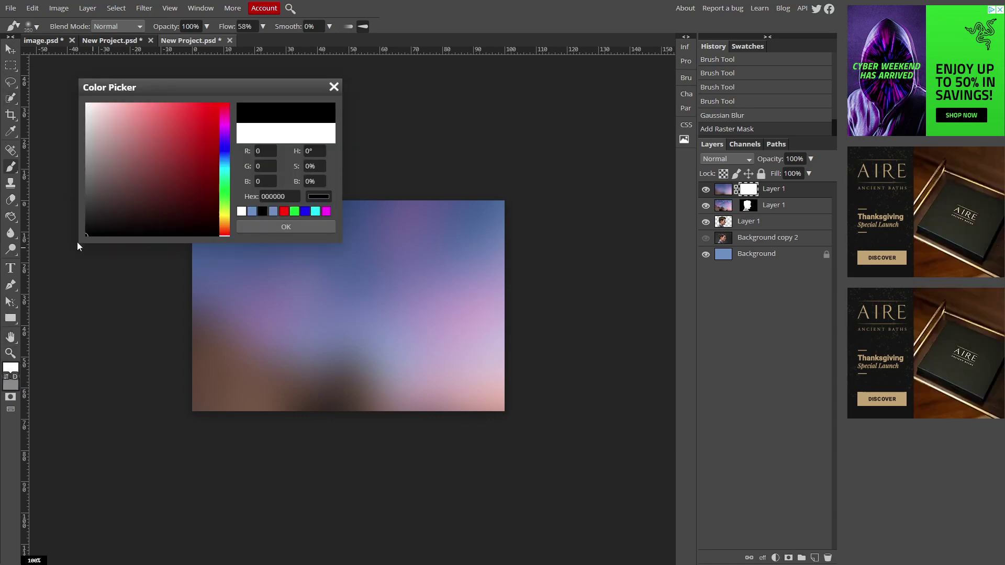
left_click(246, 226)
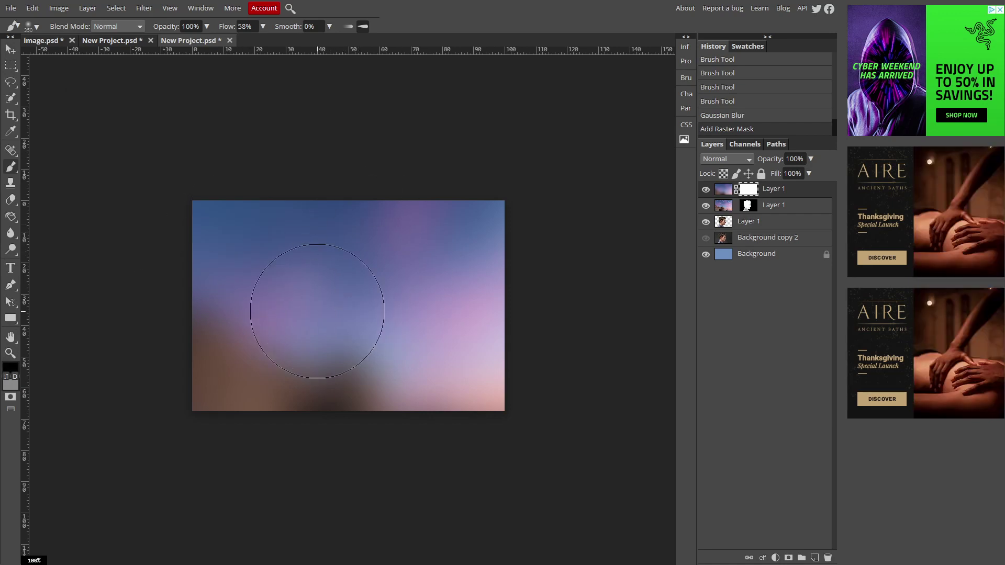
Lower the brush opacity and paint the mask over the man's face to reveal it
left_click(206, 27)
left_click_drag(207, 42, 184, 42)
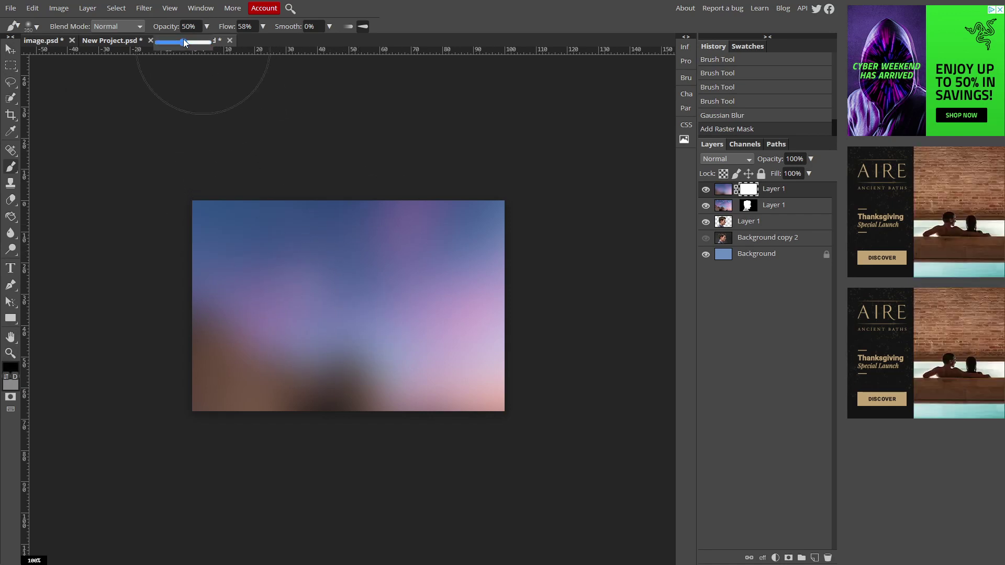
mouse_move(308, 325)
left_mouse_down()
mouse_move(323, 360)
mouse_move(323, 499)
mouse_move(346, 425)
mouse_move(323, 395)
mouse_move(295, 405)
mouse_move(314, 362)
mouse_move(338, 269)
left_mouse_up()
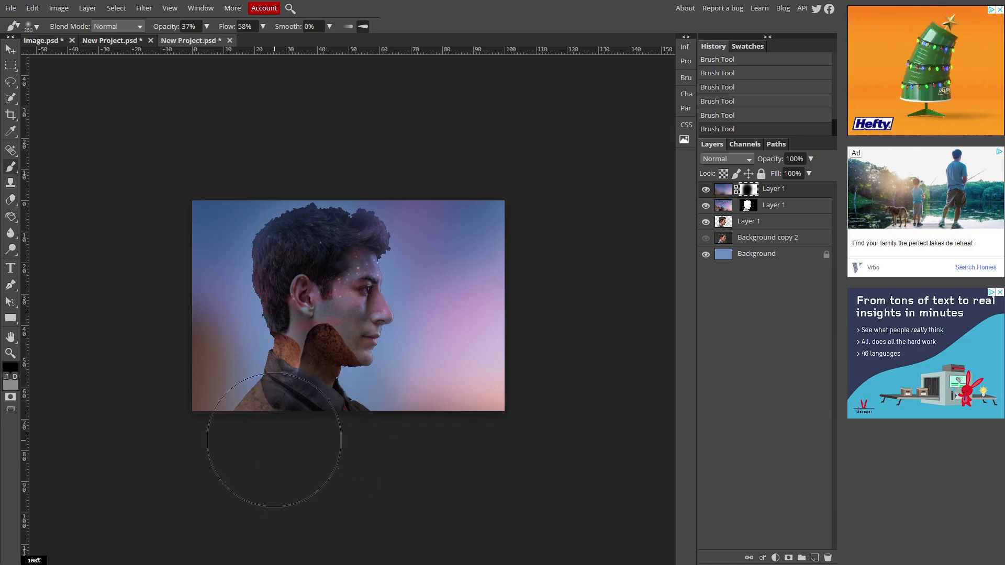
left_click(706, 254)
left_click(707, 255)
left_click(707, 255)
left_click(707, 255)
left_click(707, 255)
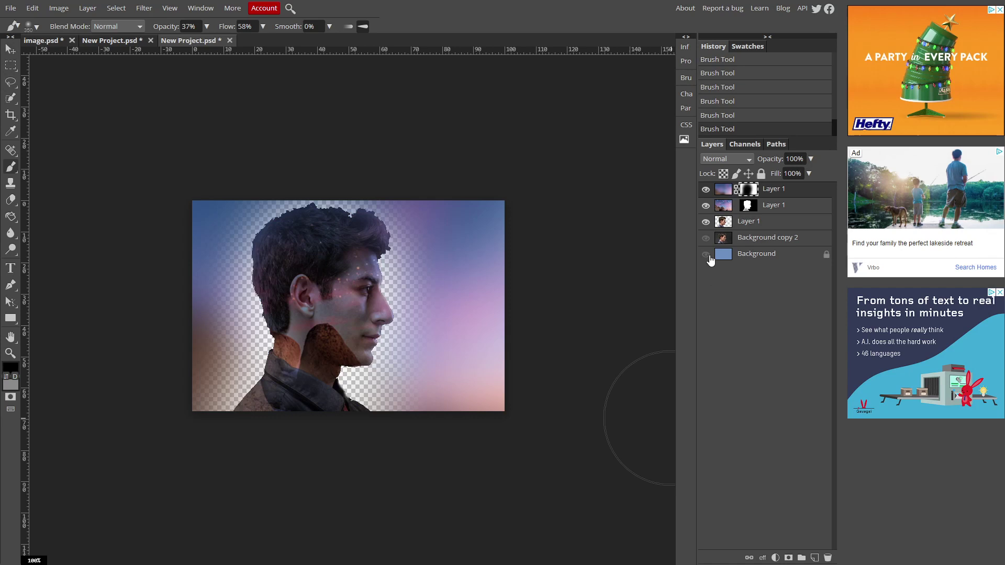
left_click(707, 255)
left_click(707, 255)
left_click(706, 255)
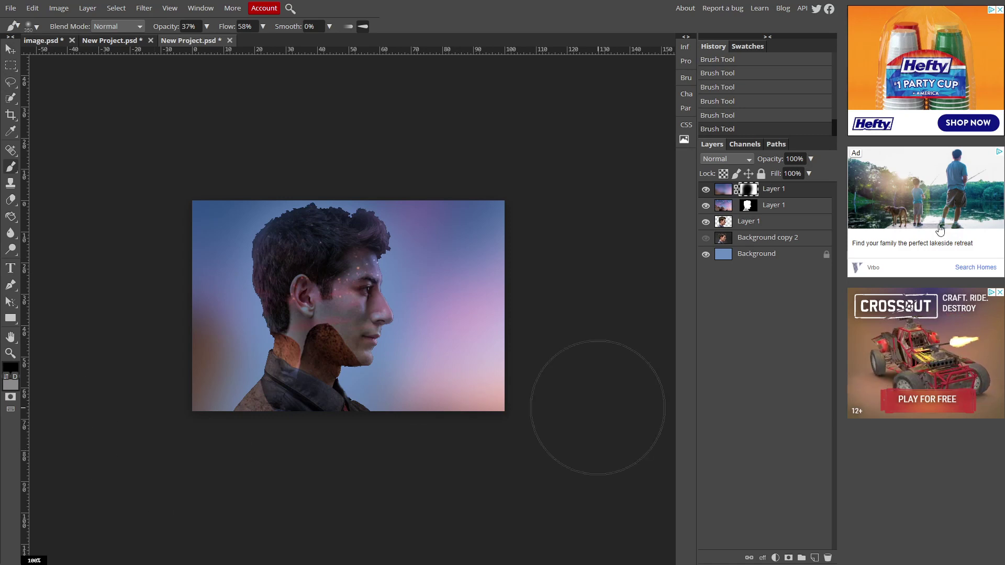
Apply a Black & White adjustment to the man's portrait layer
left_click(726, 225)
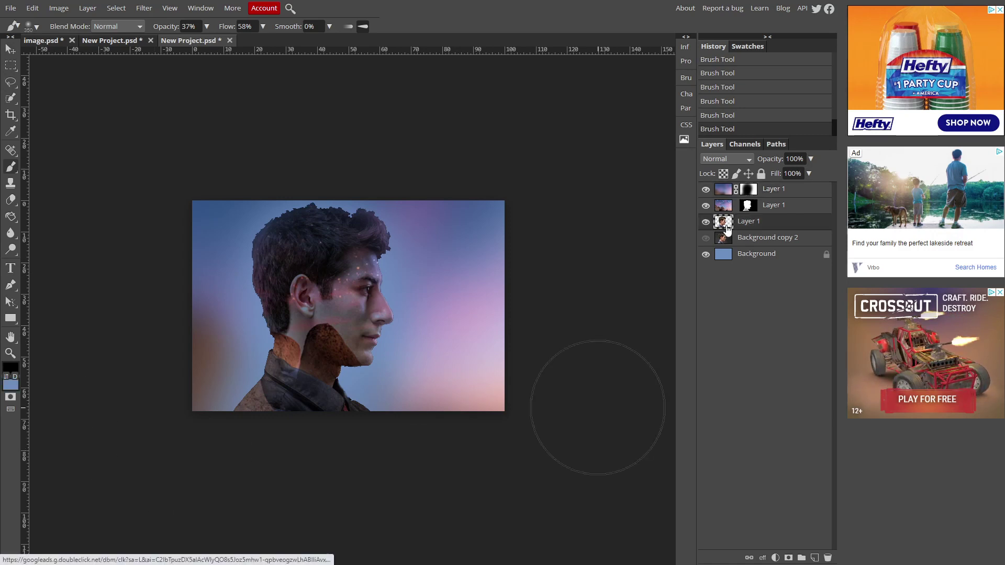
left_click(67, 10)
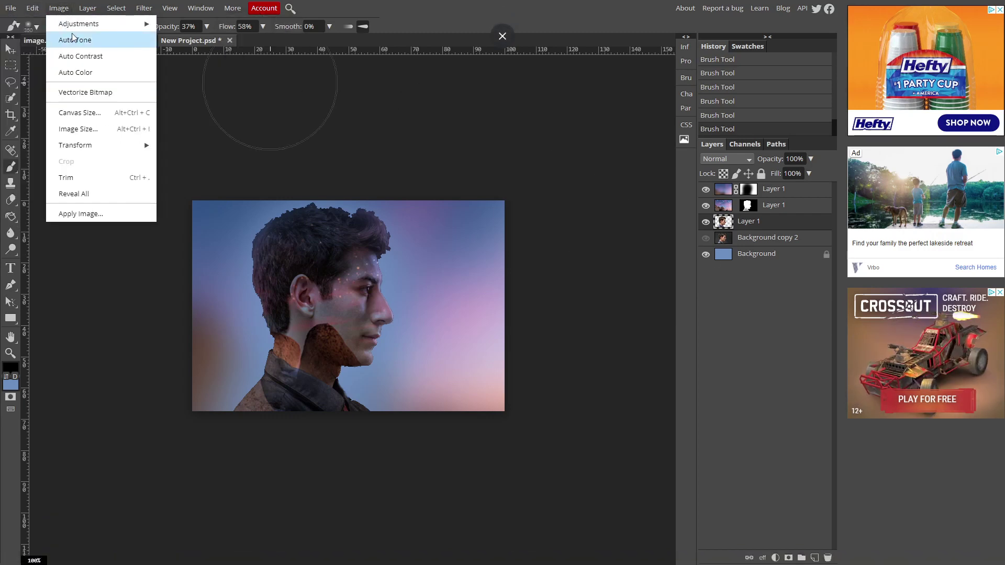
mouse_move(146, 25)
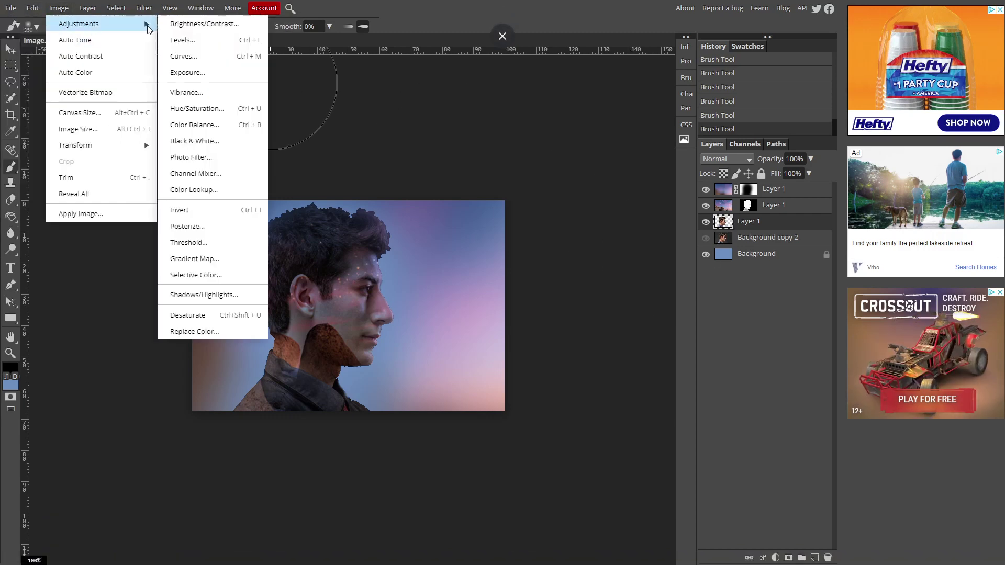
left_click(219, 144)
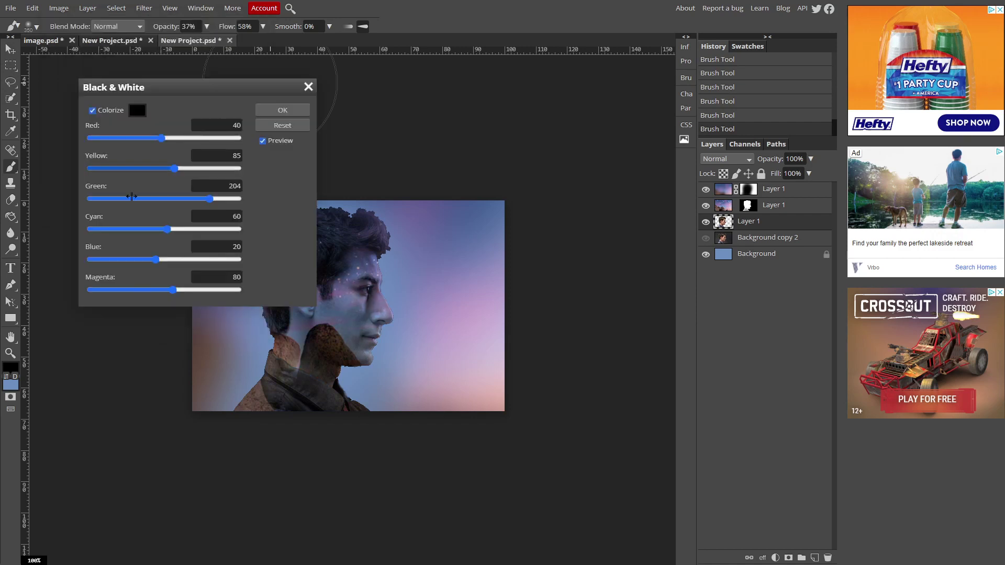
left_click(277, 108)
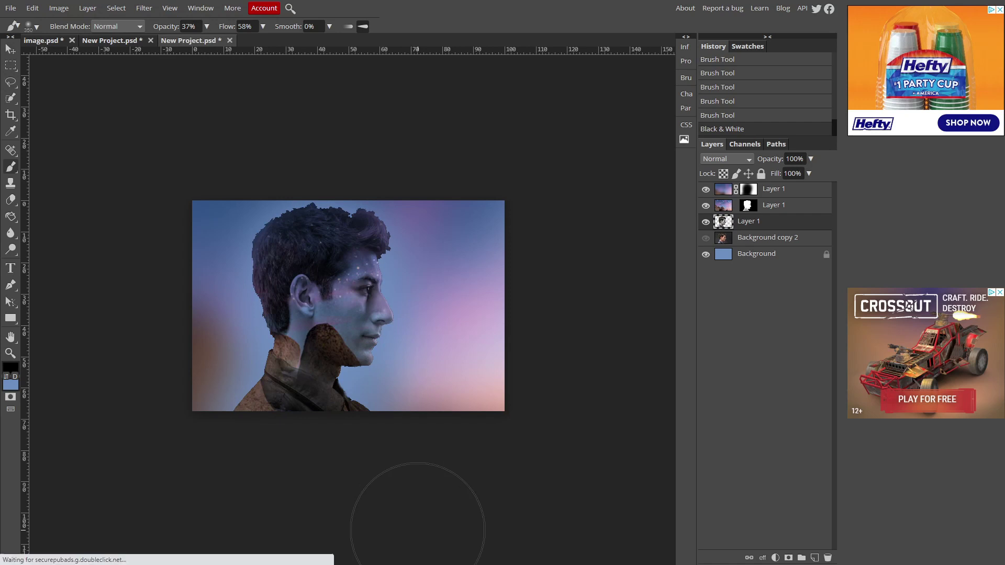
Undo the Black & White conversion, then redo it with Edit > Step Forward
key("ctrl+z")
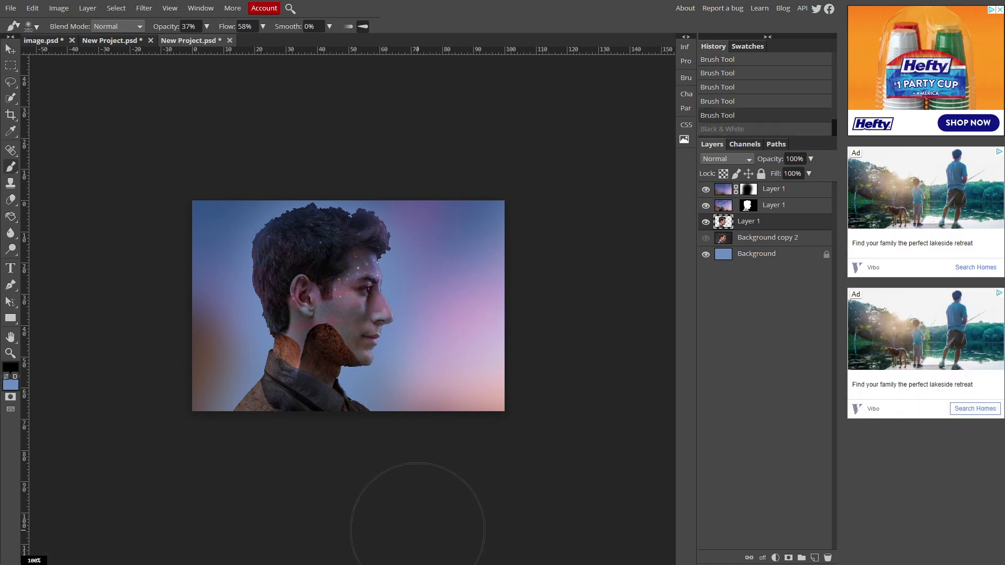
left_click(32, 8)
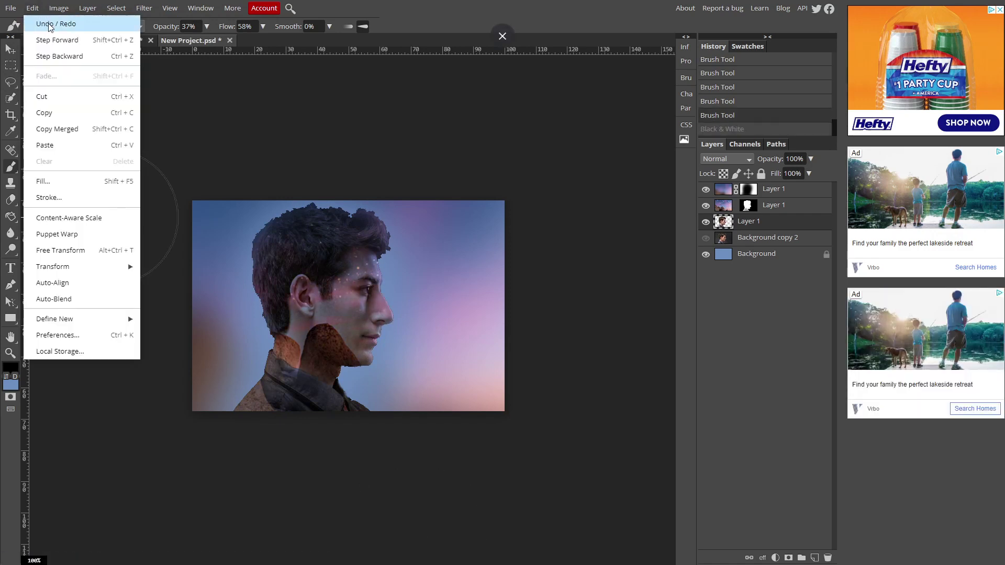
left_click(53, 41)
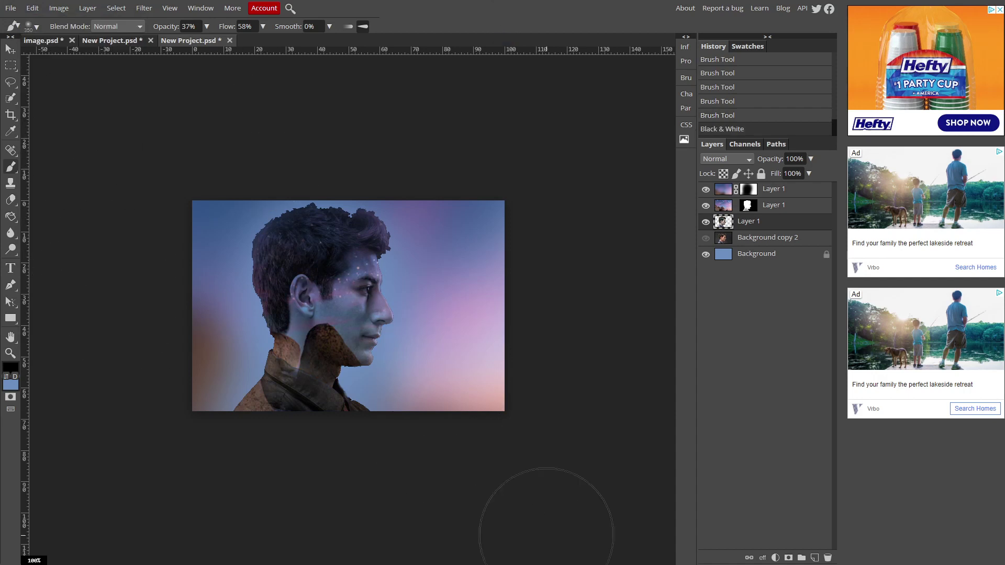